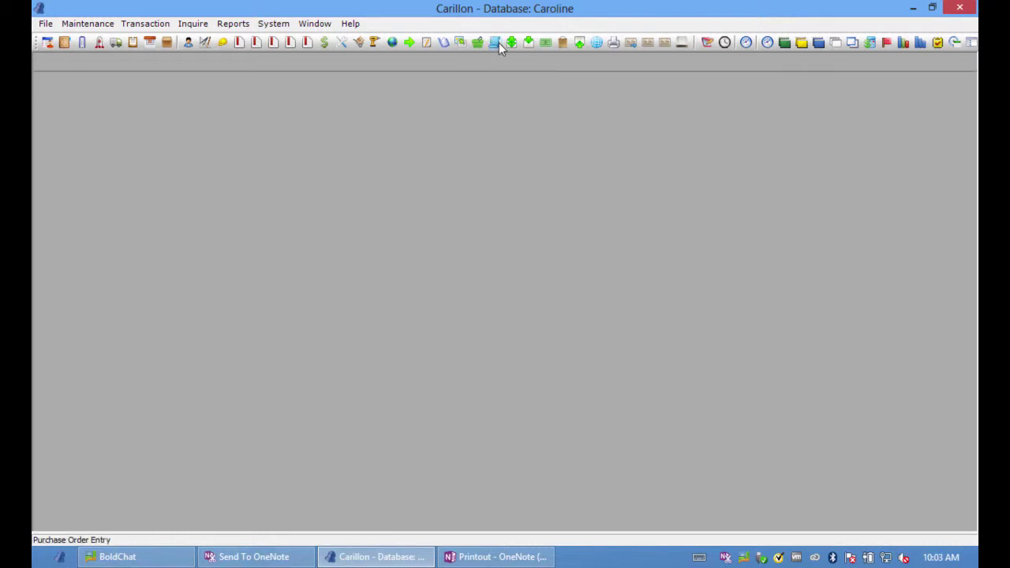
Start a purchase order for supplier 10009 (Office World), enter the buyer's ID and mark the order approved
{"action": "left_click_drag", "start_coordinate": [710, 251], "coordinate": [531, 101]}
{"action": "left_click", "coordinate": [857, 92]}
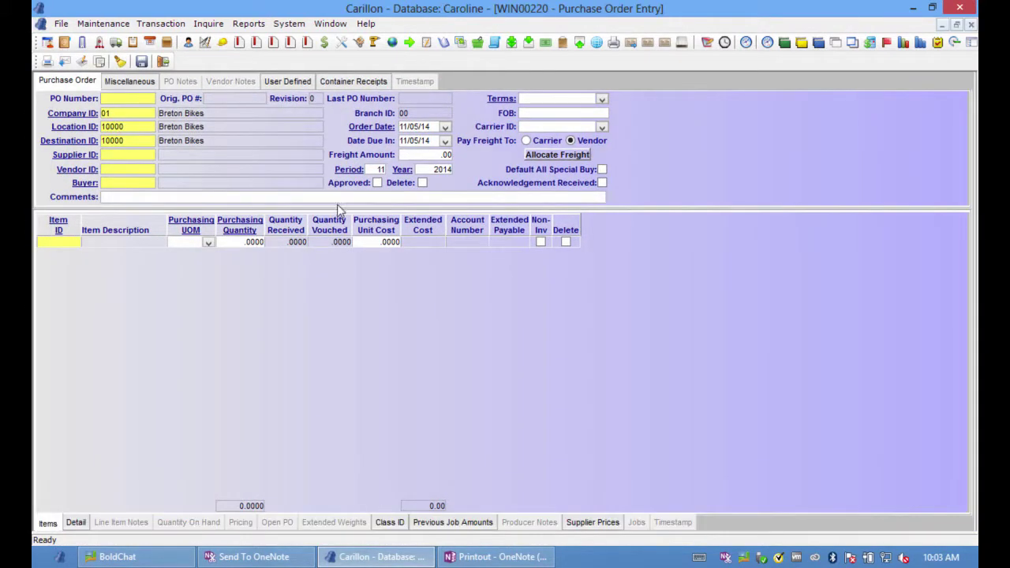
{"action": "left_click", "coordinate": [129, 158]}
{"action": "type", "text": "10009"}
{"action": "key", "text": "Tab"}
{"action": "key", "text": "Tab"}
{"action": "type", "text": "10000"}
{"action": "key", "text": "Tab"}
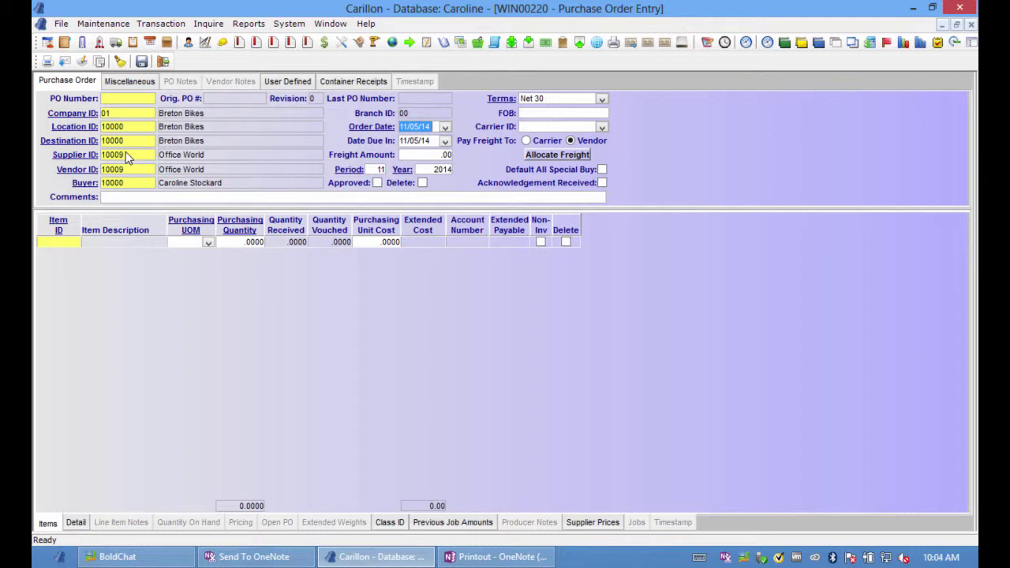
{"action": "left_click", "coordinate": [377, 182]}
Add a CASEBELL line to the purchase order with a purchasing quantity of 1 and a unit cost of 10
{"action": "left_click", "coordinate": [73, 243]}
{"action": "type", "text": "CASEBELL"}
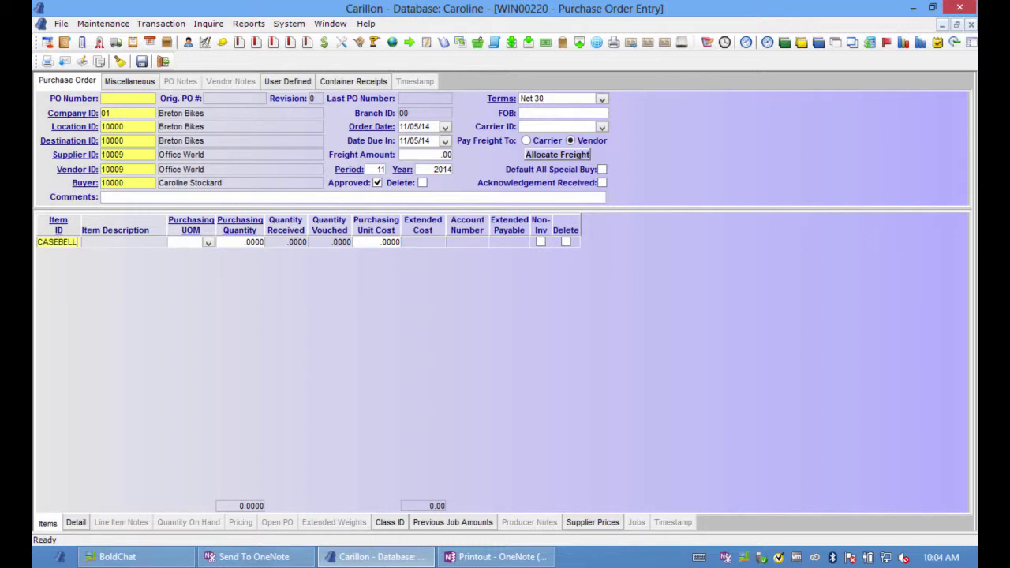
{"action": "key", "text": "Tab"}
{"action": "key", "text": "Tab"}
{"action": "type", "text": "1"}
{"action": "key", "text": "Tab"}
{"action": "type", "text": "10"}
{"action": "key", "text": "Tab"}
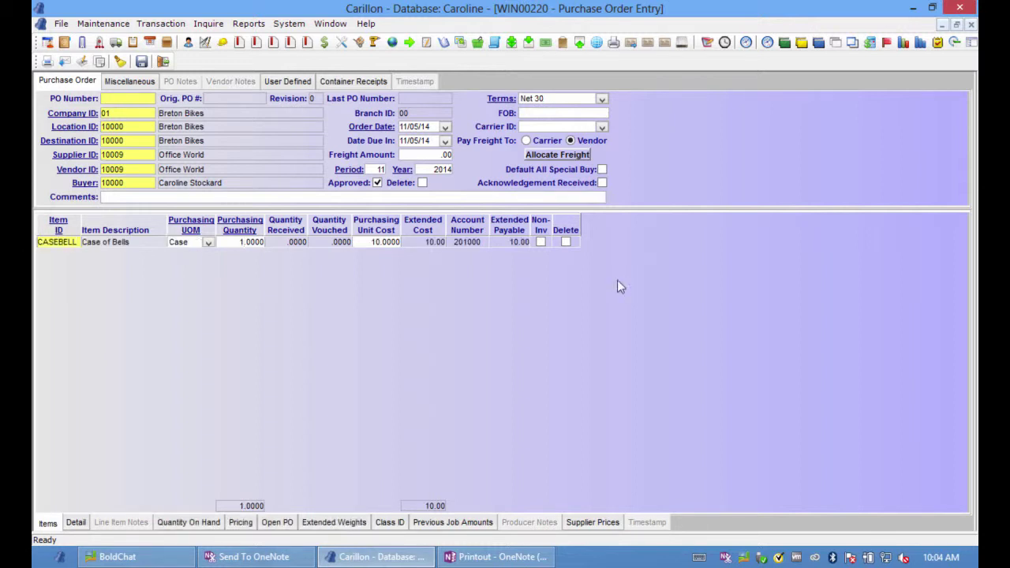
{"action": "key", "text": "Tab"}
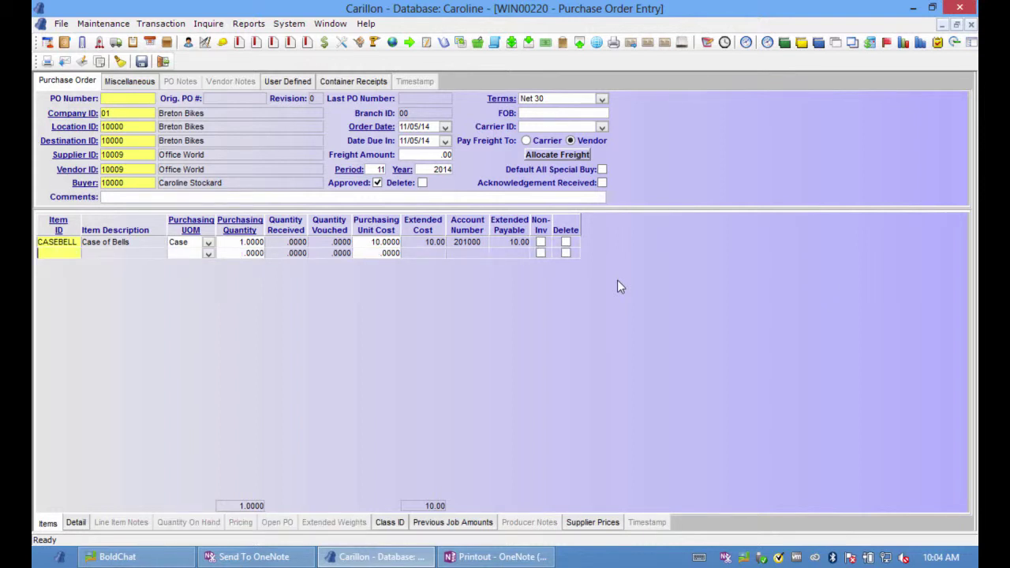
Look up item CASEKICK for the second order line and set its quantity to 1 and unit cost to 10
{"action": "left_click", "coordinate": [76, 254]}
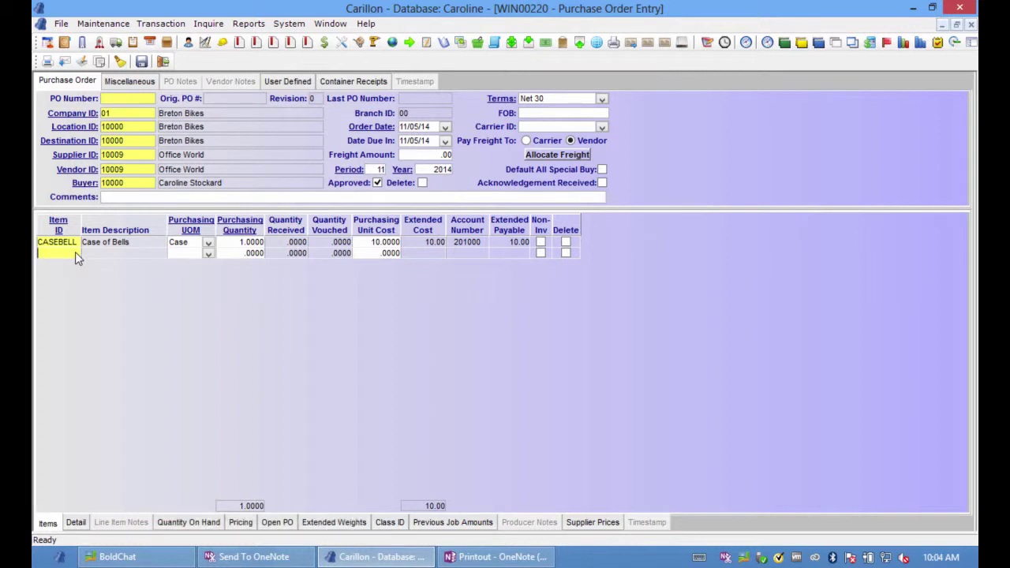
{"action": "double_click", "coordinate": [75, 252]}
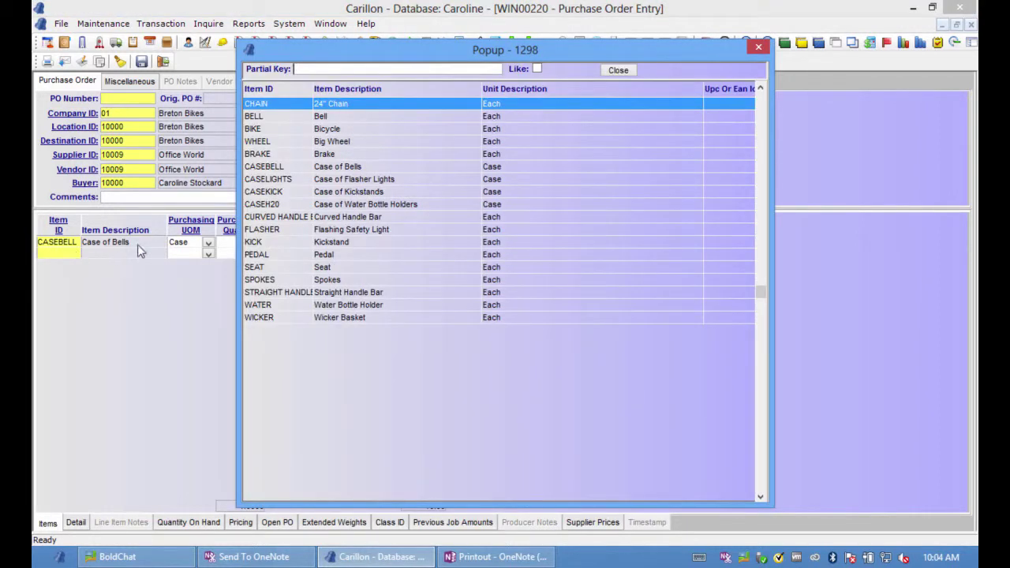
{"action": "double_click", "coordinate": [321, 194]}
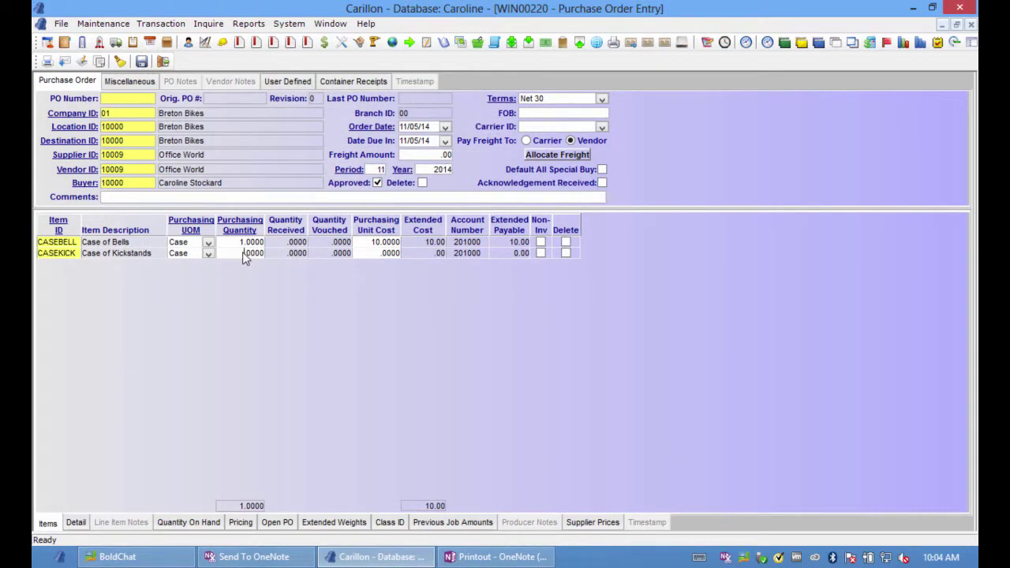
{"action": "type", "text": "1"}
{"action": "key", "text": "Tab"}
{"action": "type", "text": "0"}
{"action": "key", "text": "Tab"}
{"action": "key", "text": "Tab"}
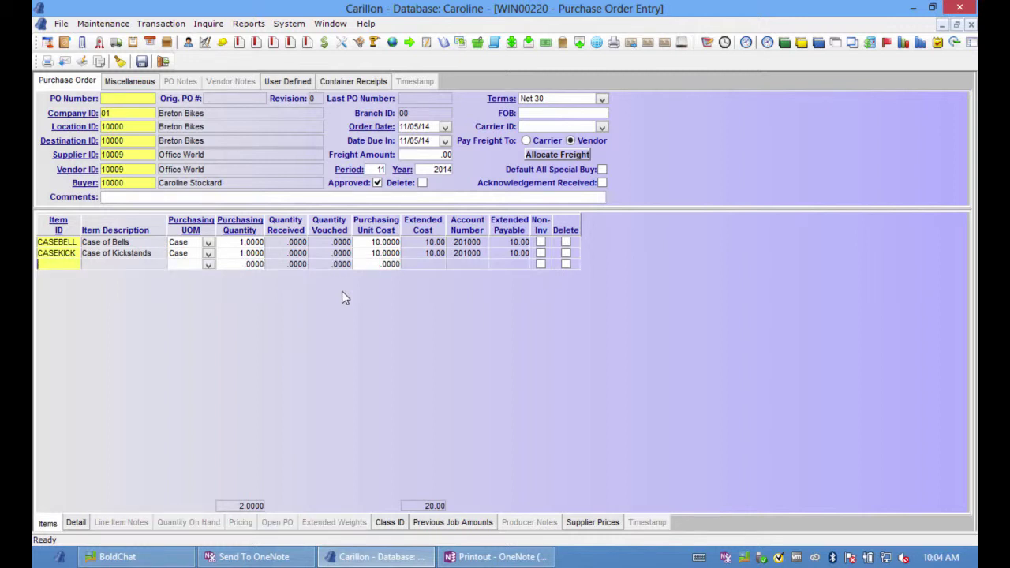
Add item CASEH20 with quantity 1 and unit cost 20 as the third line, and save and close the purchase order
{"action": "double_click", "coordinate": [57, 269]}
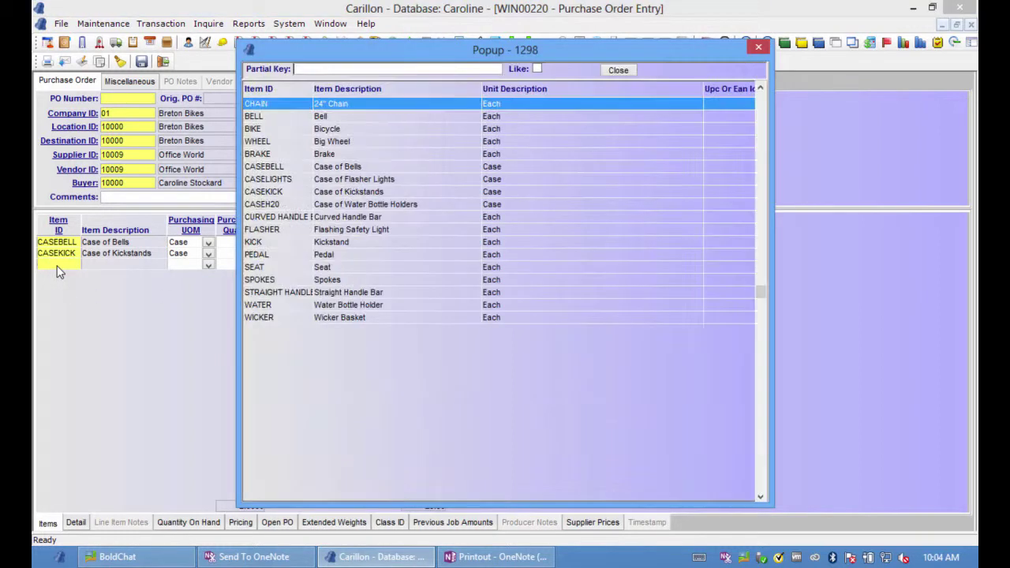
{"action": "double_click", "coordinate": [330, 206]}
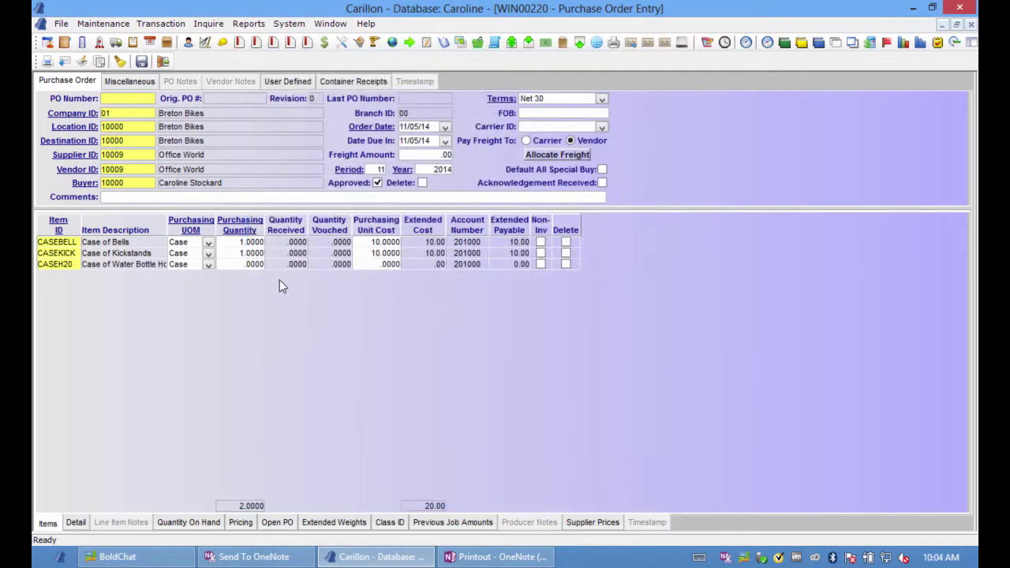
{"action": "key", "text": "Tab"}
{"action": "key", "text": "Tab"}
{"action": "type", "text": "1"}
{"action": "key", "text": "Tab"}
{"action": "type", "text": "20"}
{"action": "key", "text": "Tab"}
{"action": "left_click", "coordinate": [142, 61]}
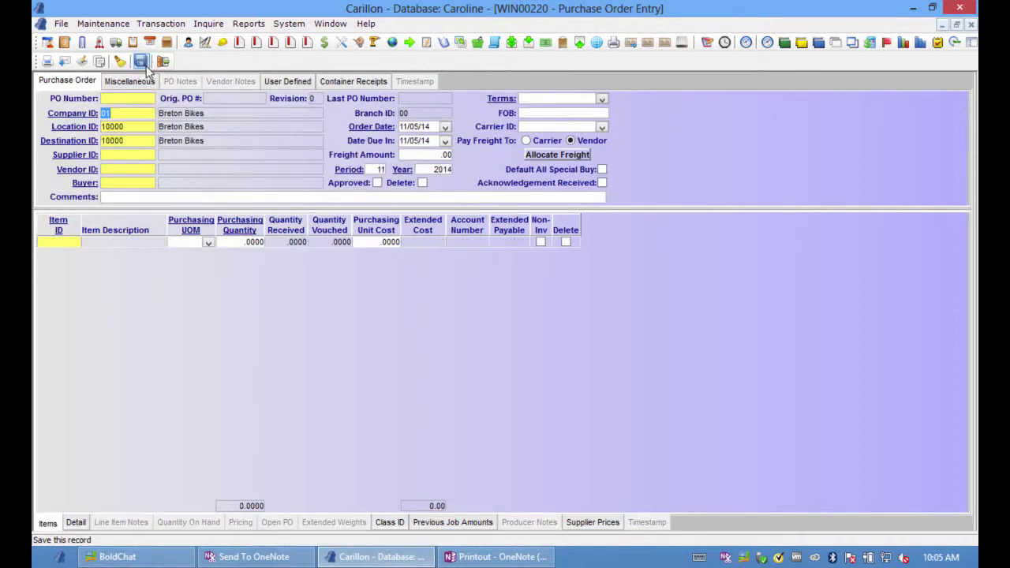
{"action": "left_click", "coordinate": [971, 25]}
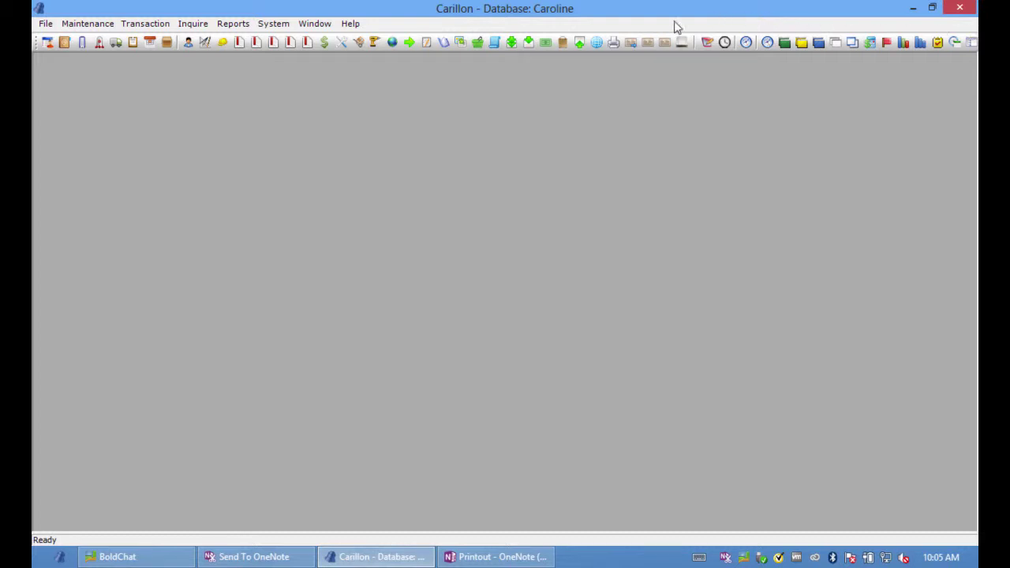
Start an inventory receipt and load the Office World purchase order dated 11/05/14 into it
{"action": "left_click", "coordinate": [358, 47]}
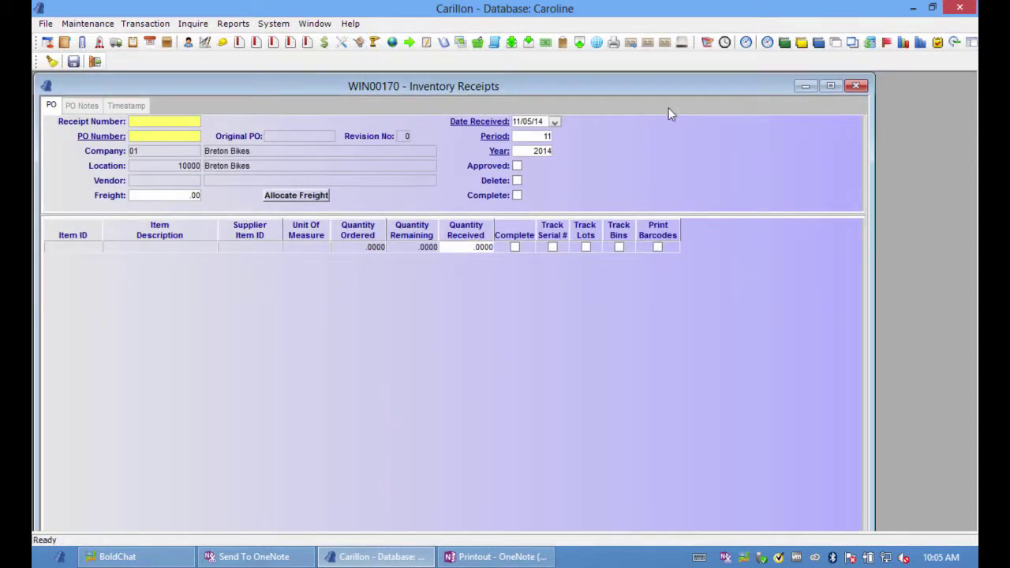
{"action": "left_click", "coordinate": [830, 86]}
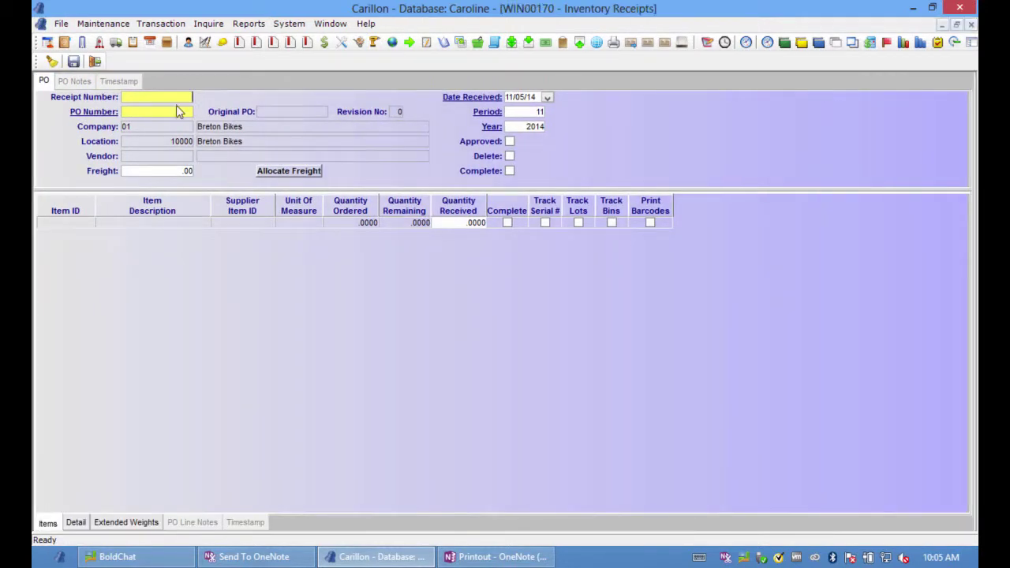
{"action": "double_click", "coordinate": [167, 115]}
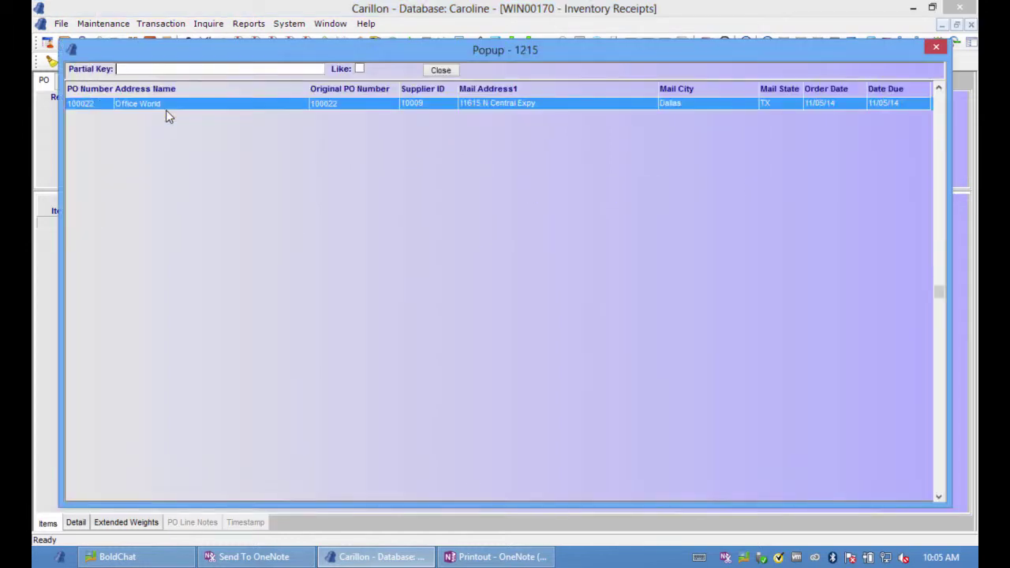
{"action": "double_click", "coordinate": [166, 104]}
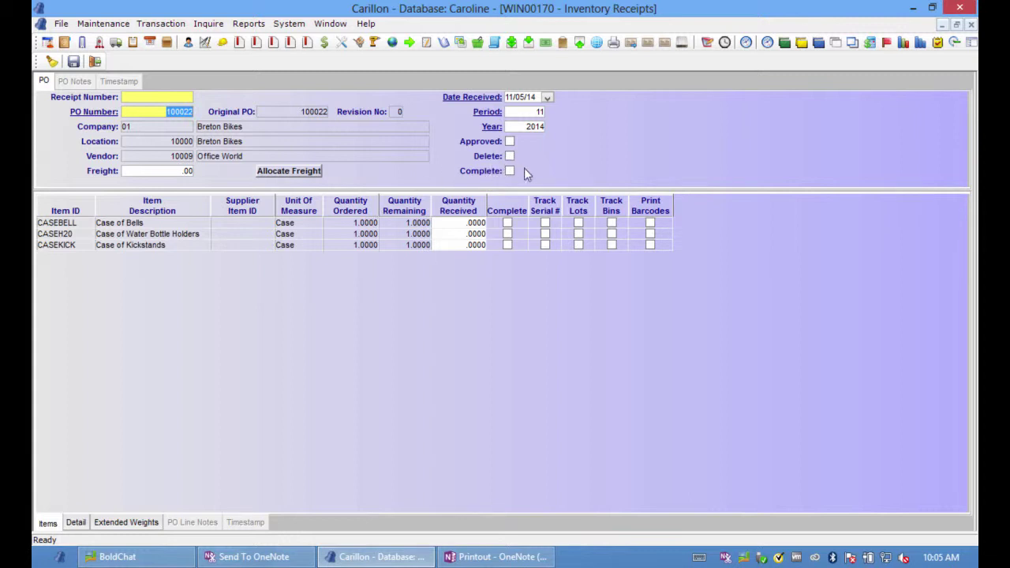
Enter a received quantity of 1 for the cases of bells, water bottle holders and kickstands, and finish the receipt
{"action": "left_click", "coordinate": [460, 225]}
{"action": "type", "text": "1"}
{"action": "key", "text": "Return"}
{"action": "type", "text": "1"}
{"action": "key", "text": "Return"}
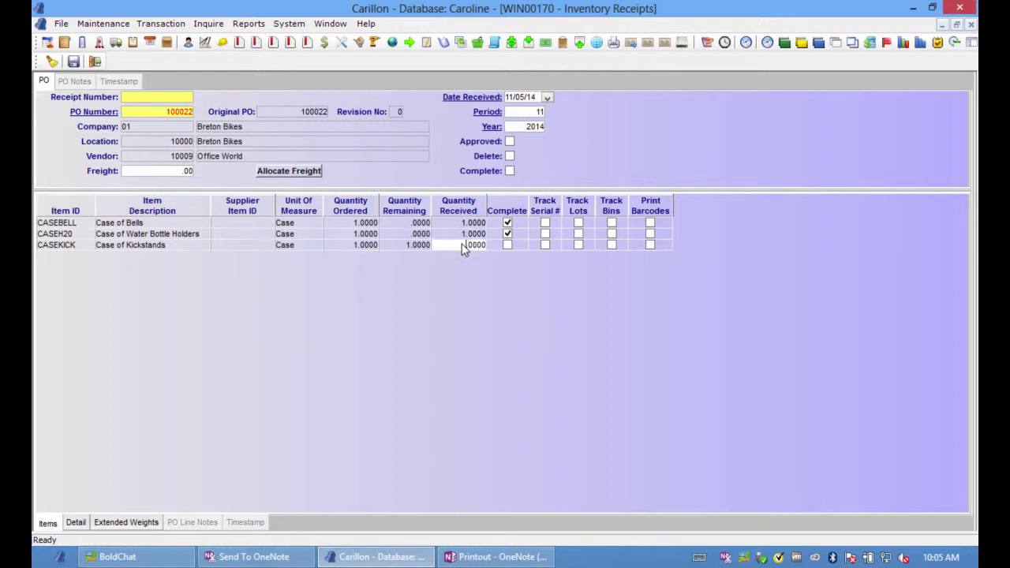
{"action": "key", "text": "Return"}
{"action": "left_click", "coordinate": [650, 232]}
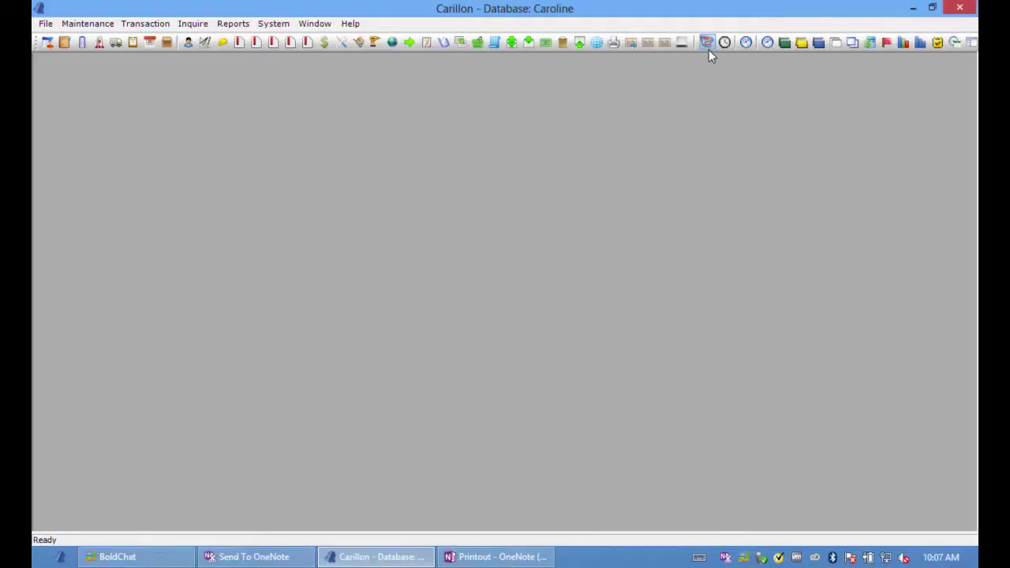
Start a sales order with the Bevo's Bikes contact as ordering and ship-to contact, and mark it approved
{"action": "left_click", "coordinate": [709, 48]}
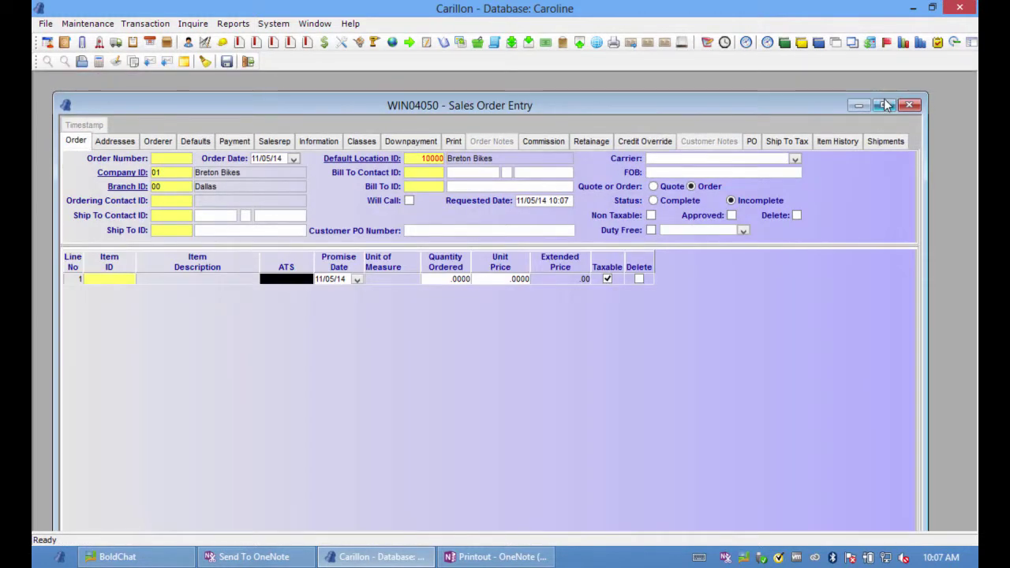
{"action": "left_click", "coordinate": [884, 103]}
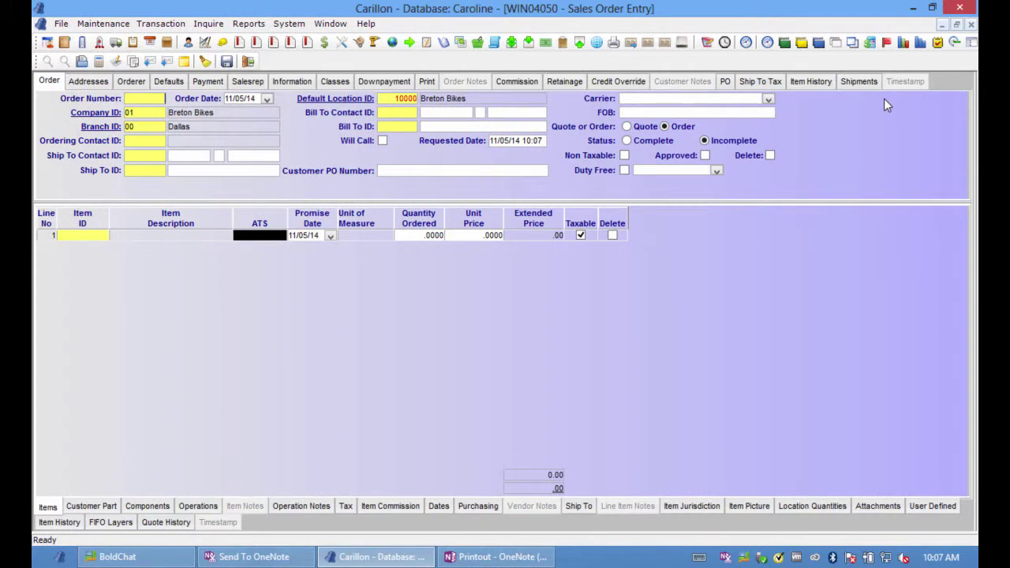
{"action": "double_click", "coordinate": [155, 145]}
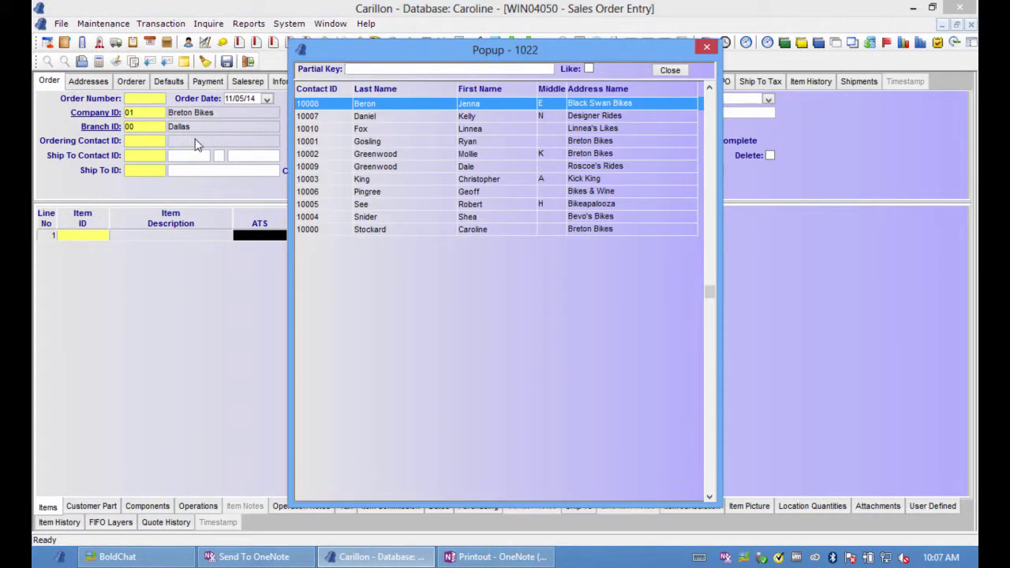
{"action": "double_click", "coordinate": [371, 216]}
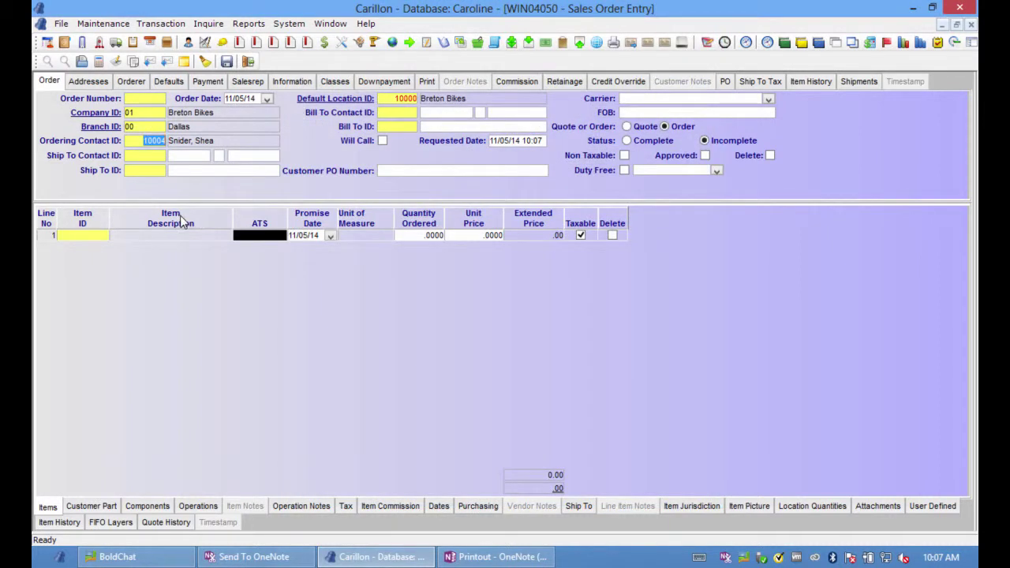
{"action": "type", "text": "10004"}
{"action": "key", "text": "Tab"}
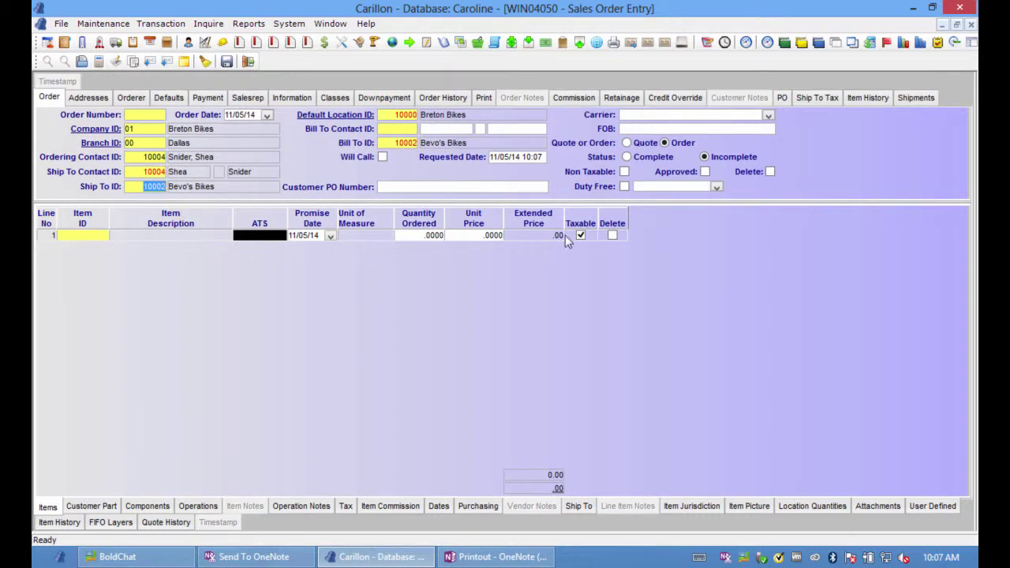
{"action": "left_click", "coordinate": [706, 172]}
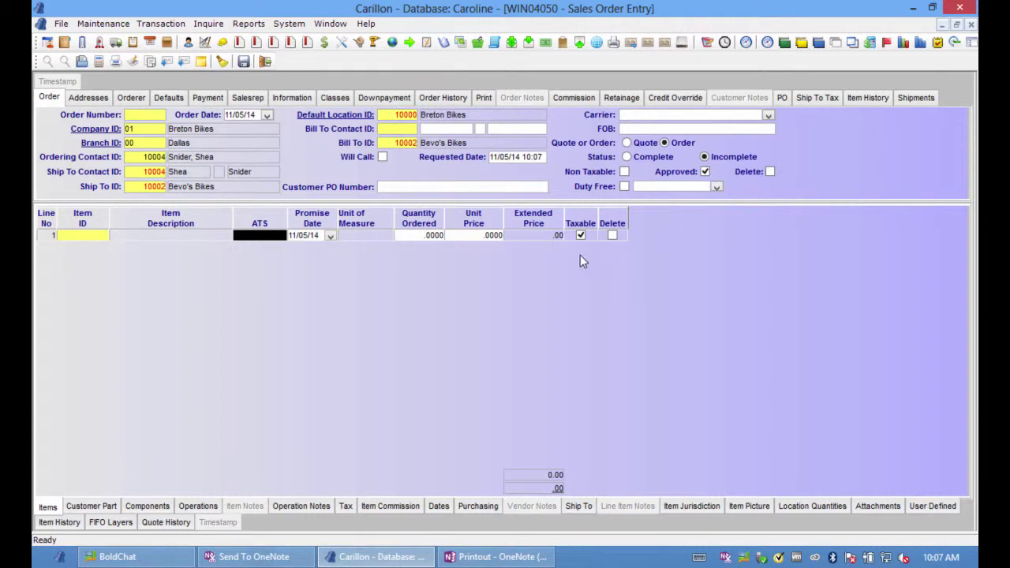
Add item CASEBELL to the first sales order line with an ordered quantity of 1
{"action": "left_click", "coordinate": [68, 235]}
{"action": "type", "text": "CASEBELL"}
{"action": "key", "text": "Tab"}
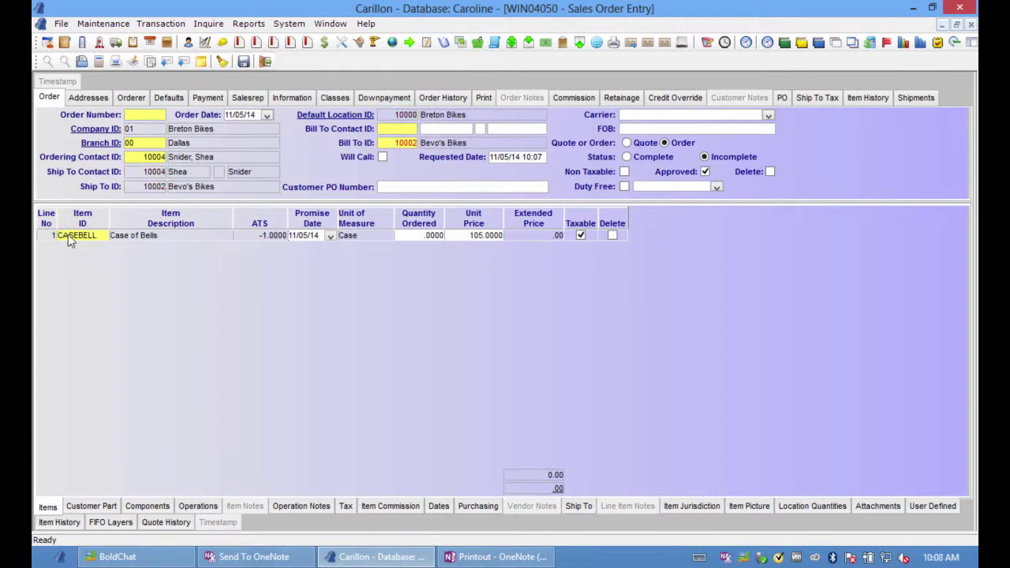
{"action": "key", "text": "Tab"}
{"action": "key", "text": "Return"}
Add item WATER to the second sales order line with an ordered quantity of 5
{"action": "type", "text": "WATER"}
{"action": "key", "text": "Tab"}
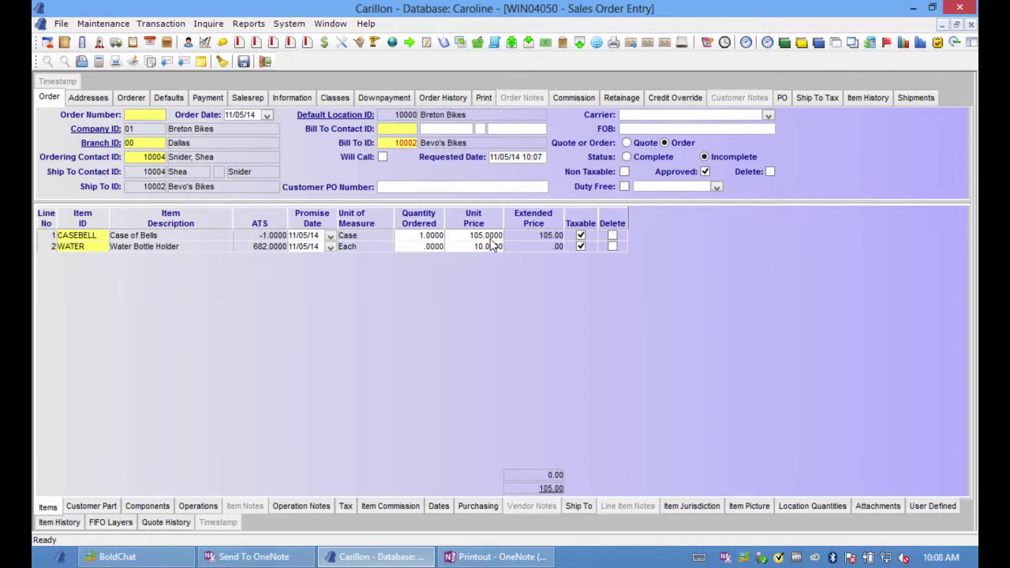
{"action": "key", "text": "Tab"}
{"action": "type", "text": "5"}
{"action": "left_click", "coordinate": [491, 247]}
Add item KICK to the third line with an ordered quantity of 9 and save the sales order
{"action": "key", "text": "Down"}
{"action": "type", "text": "KICK"}
{"action": "key", "text": "Tab"}
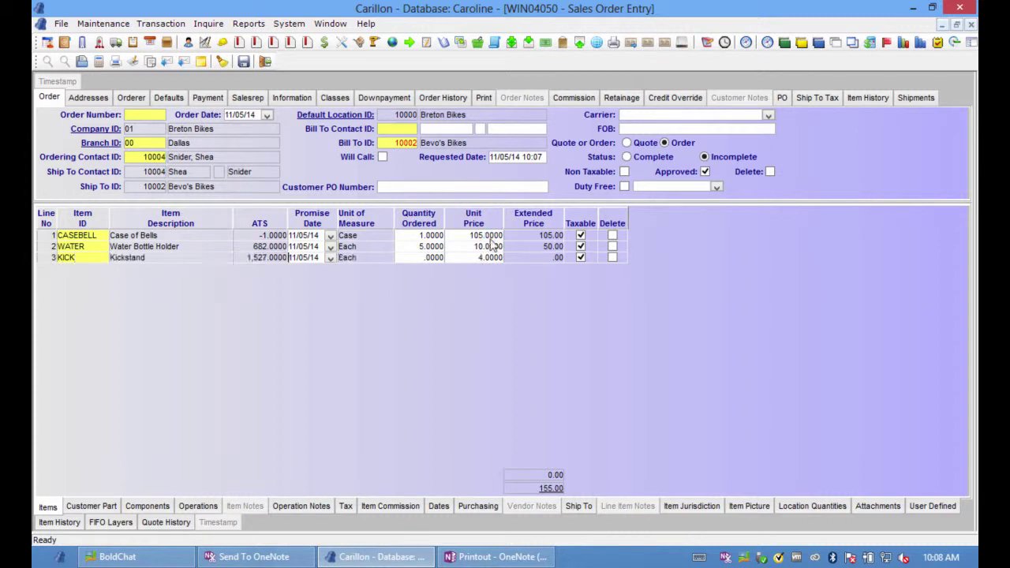
{"action": "key", "text": "Tab"}
{"action": "type", "text": "9"}
{"action": "key", "text": "Tab"}
{"action": "left_click", "coordinate": [243, 62]}
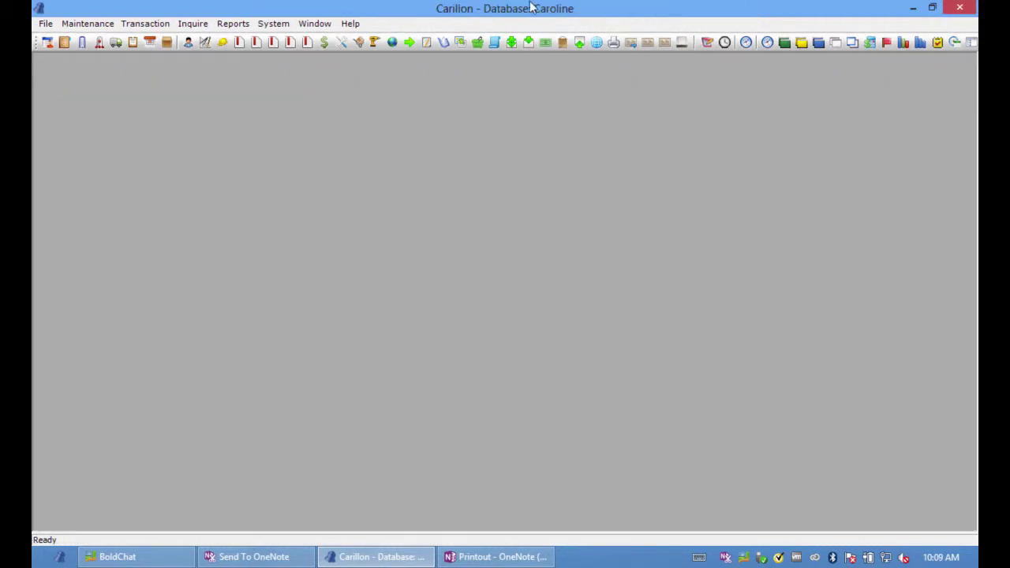
Open Assign Sales Orders For Delivery and unassign the staging area and delivery vehicle of all orders
{"action": "left_click", "coordinate": [145, 24]}
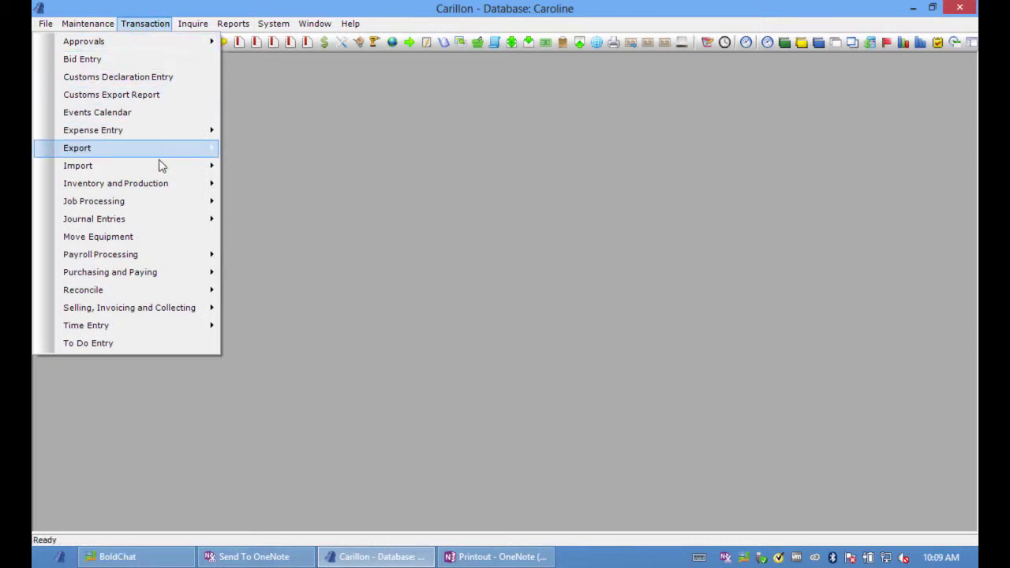
{"action": "mouse_move", "coordinate": [161, 186]}
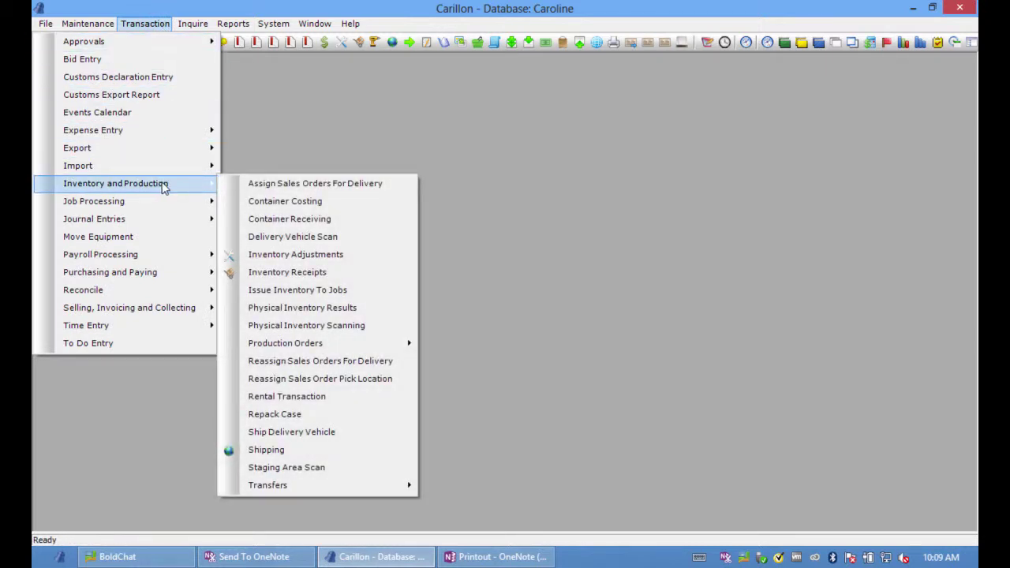
{"action": "left_click", "coordinate": [249, 185]}
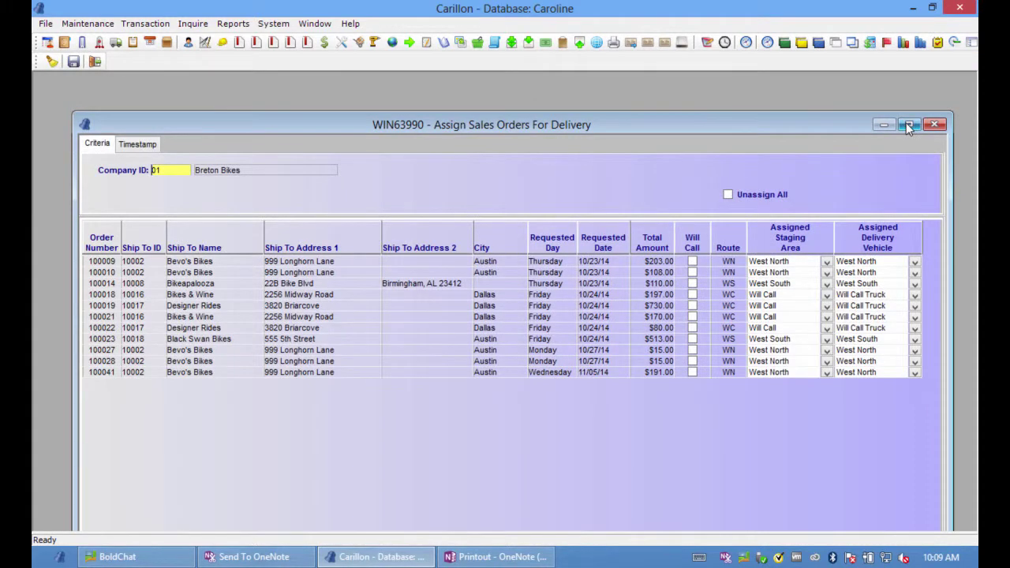
{"action": "left_click", "coordinate": [909, 126]}
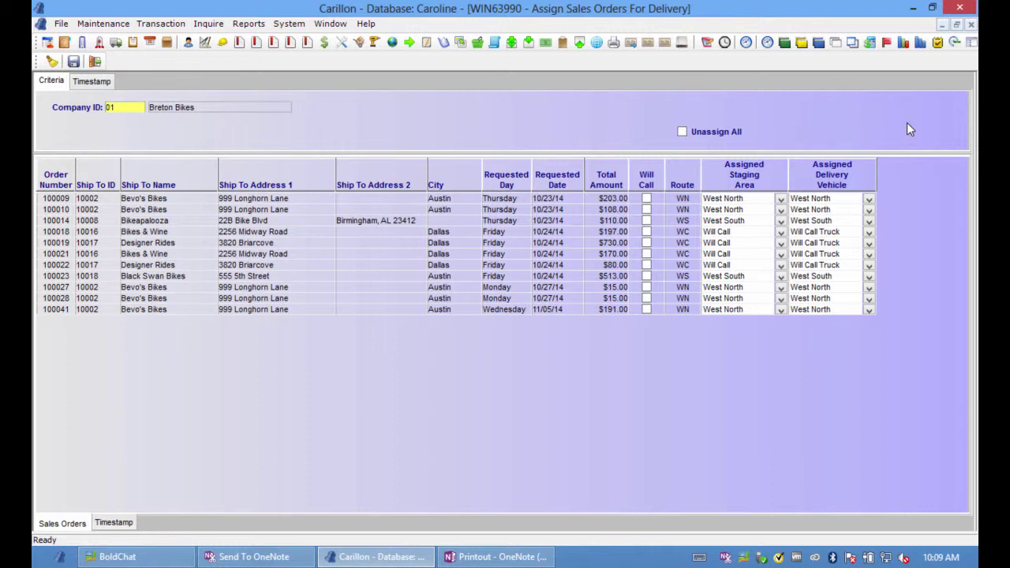
{"action": "left_click", "coordinate": [682, 131]}
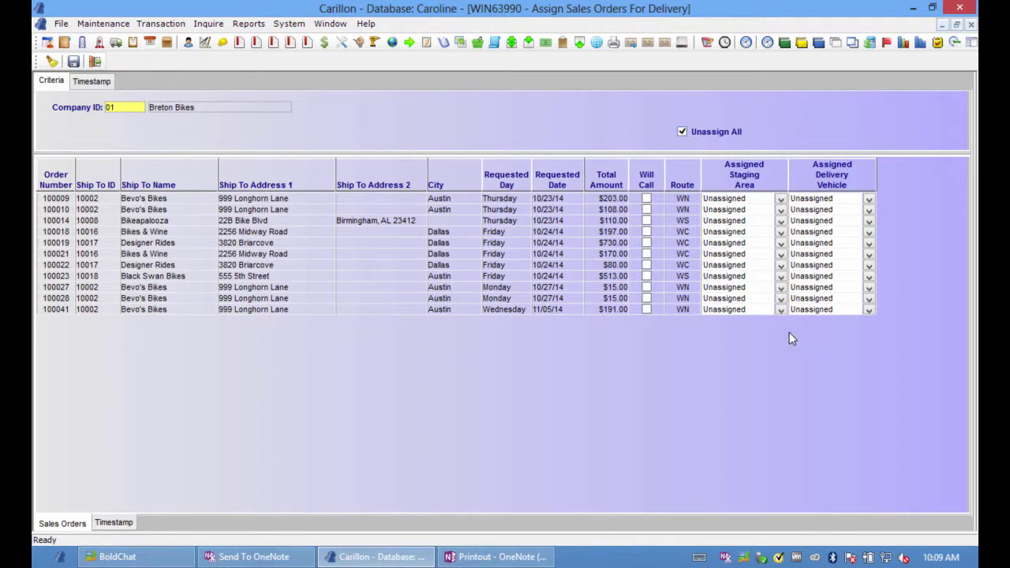
Assign the Bevo's Bikes order requested for 11/05/14 to the West North staging area, save the assignment, and close the window
{"action": "left_click", "coordinate": [781, 311]}
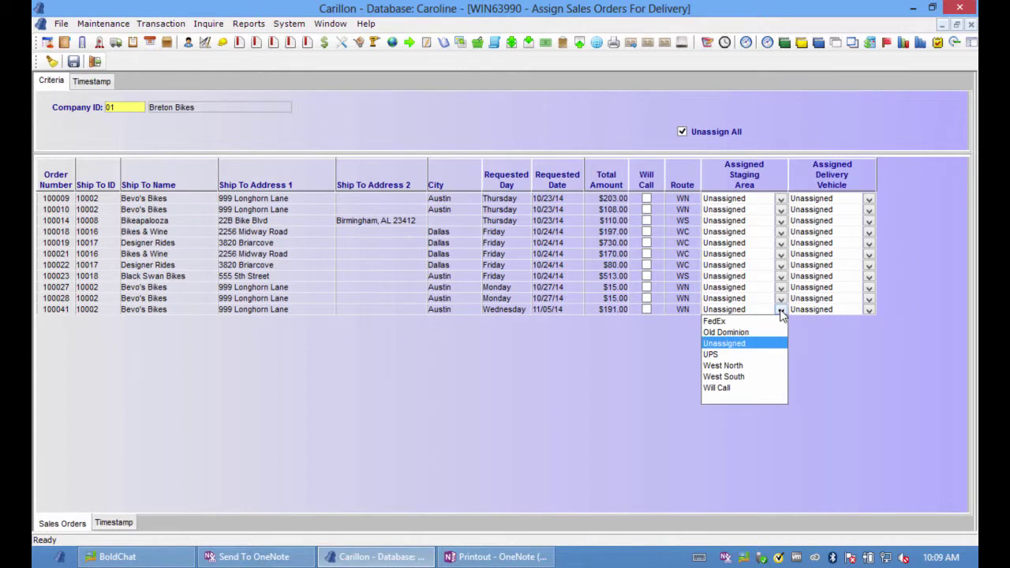
{"action": "left_click", "coordinate": [751, 366]}
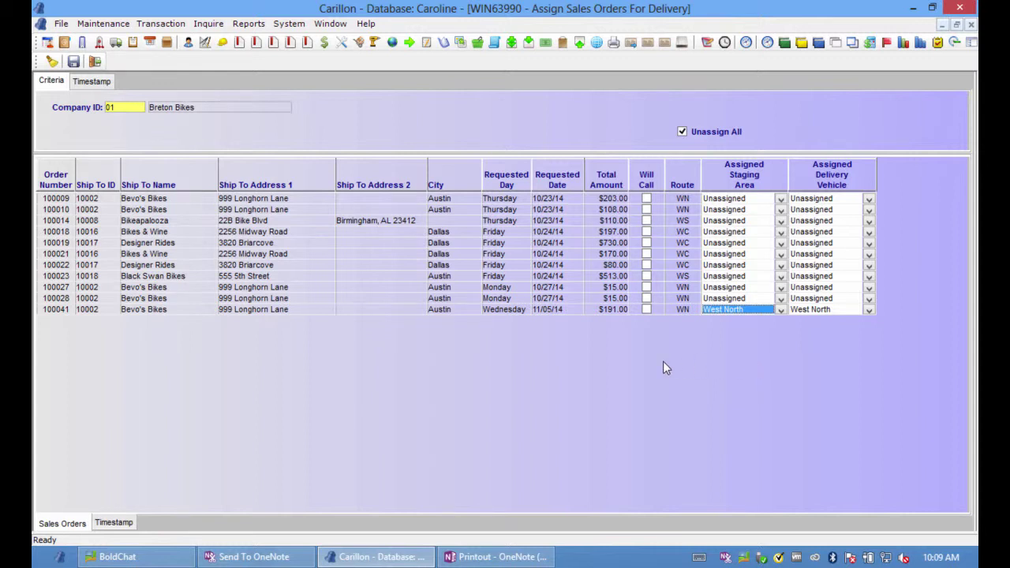
{"action": "left_click", "coordinate": [71, 62]}
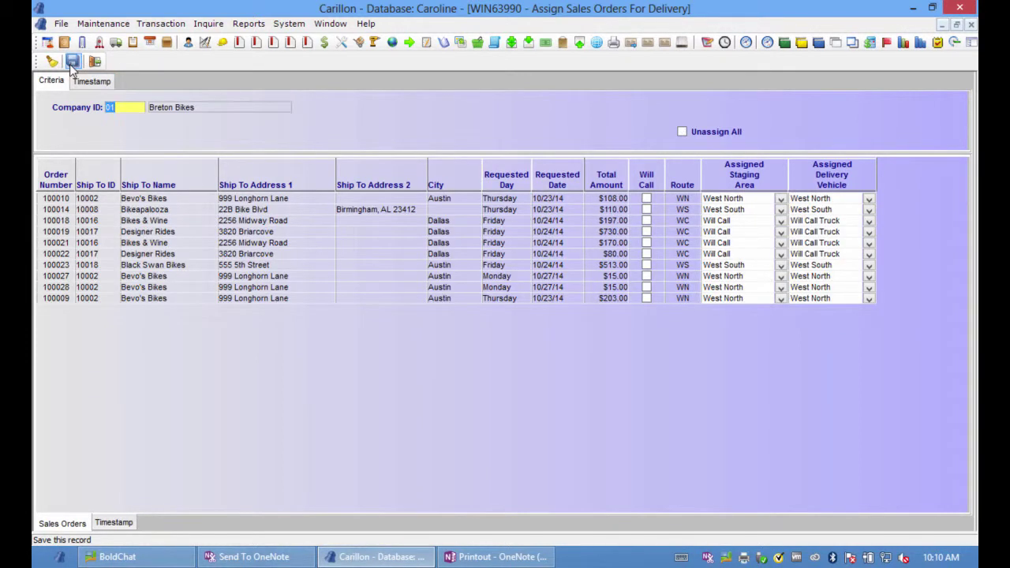
{"action": "key", "text": "Escape"}
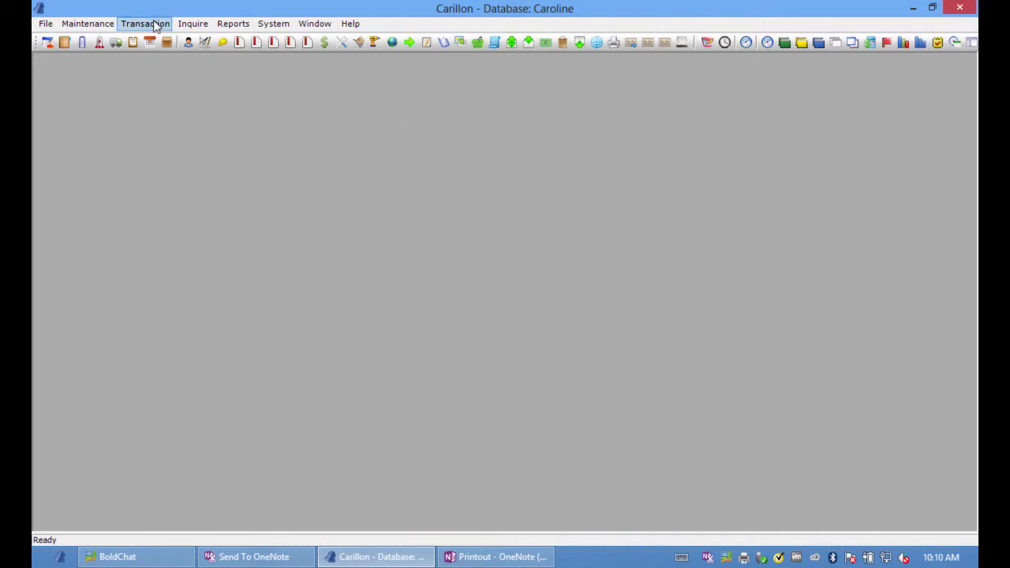
Open Staging Area Scan at full size to examine its order, line and staging area fields, and close it
{"action": "left_click", "coordinate": [156, 26]}
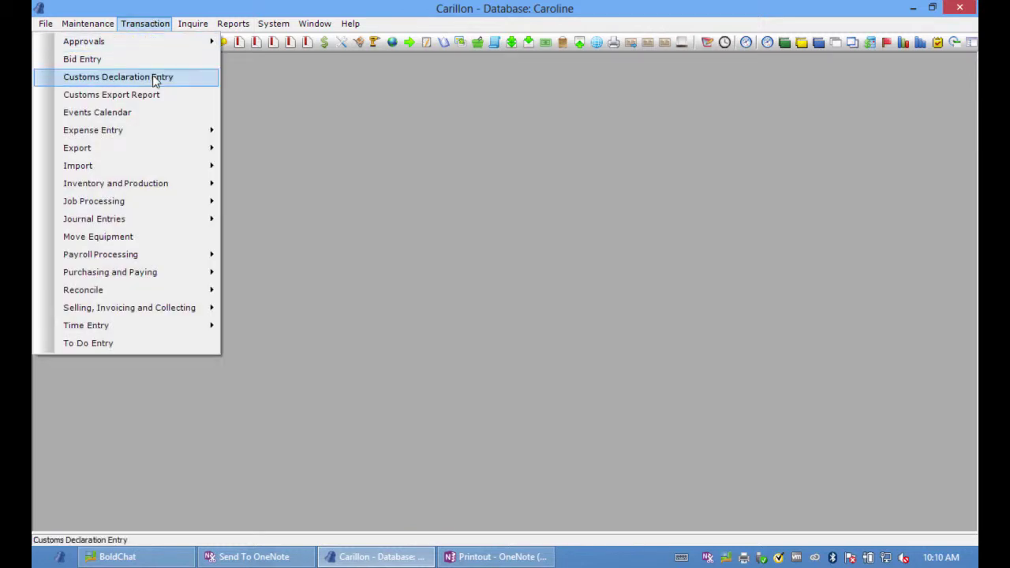
{"action": "mouse_move", "coordinate": [152, 169]}
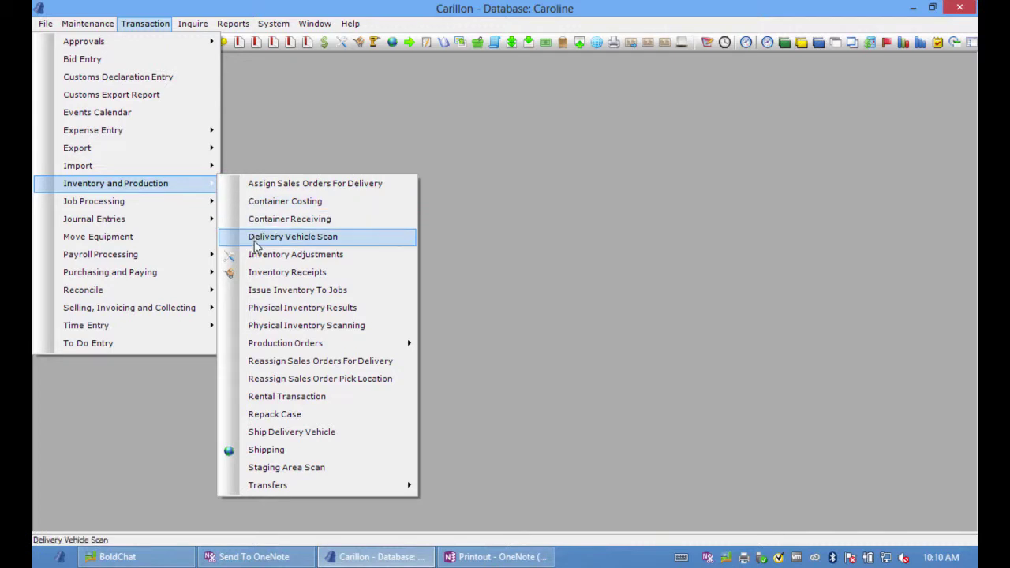
{"action": "left_click", "coordinate": [262, 468]}
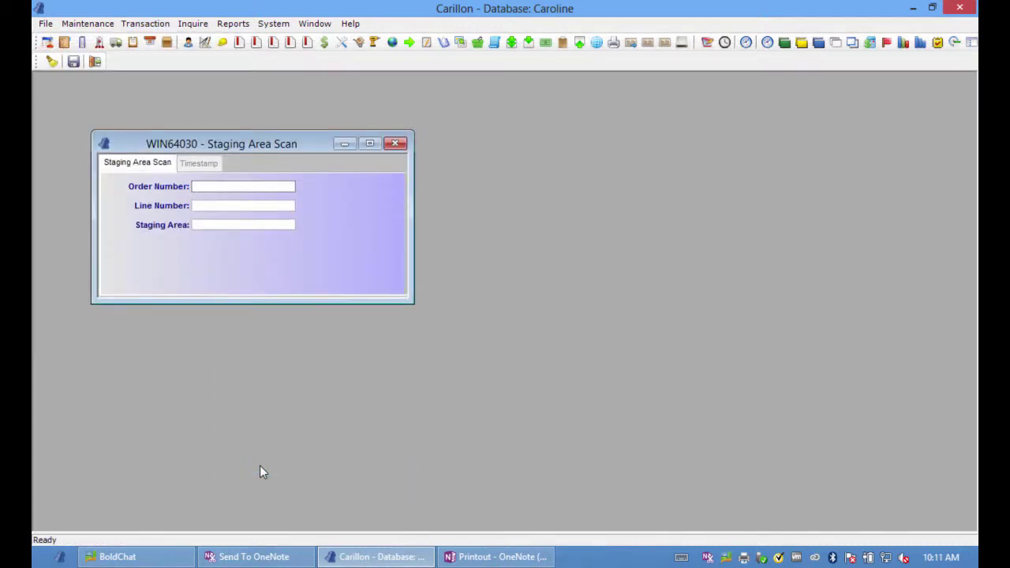
{"action": "left_click", "coordinate": [370, 147]}
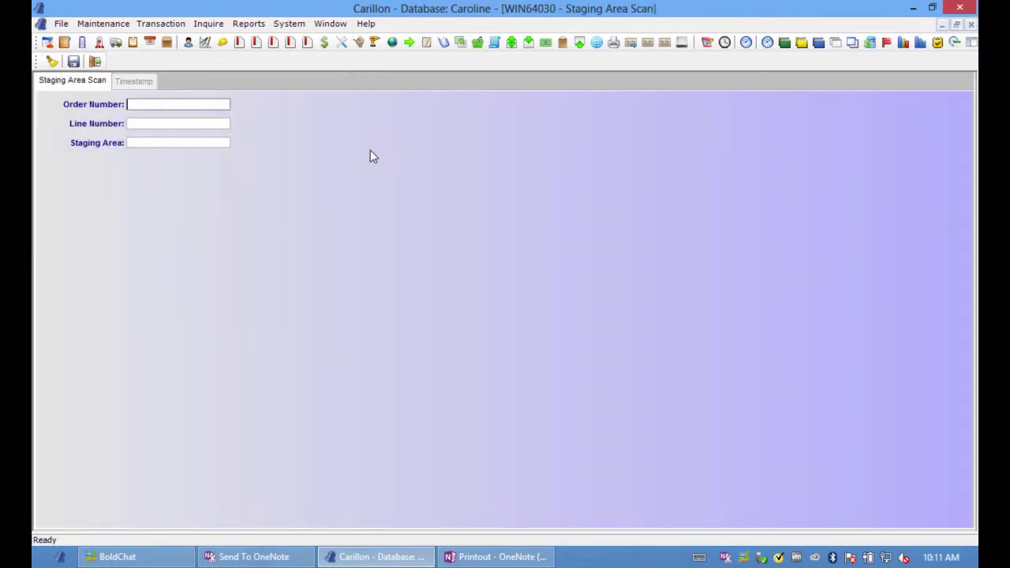
{"action": "left_click", "coordinate": [957, 25]}
{"action": "left_click", "coordinate": [972, 25]}
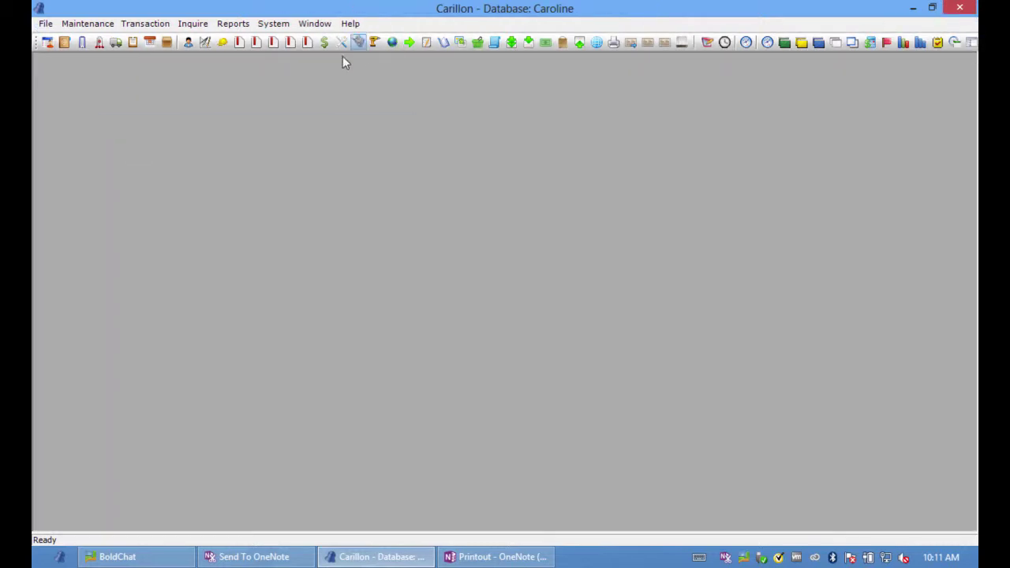
Open the Staging Area Status inquiry to review ordered and short quantities, and move its restored window aside
{"action": "left_click", "coordinate": [147, 30]}
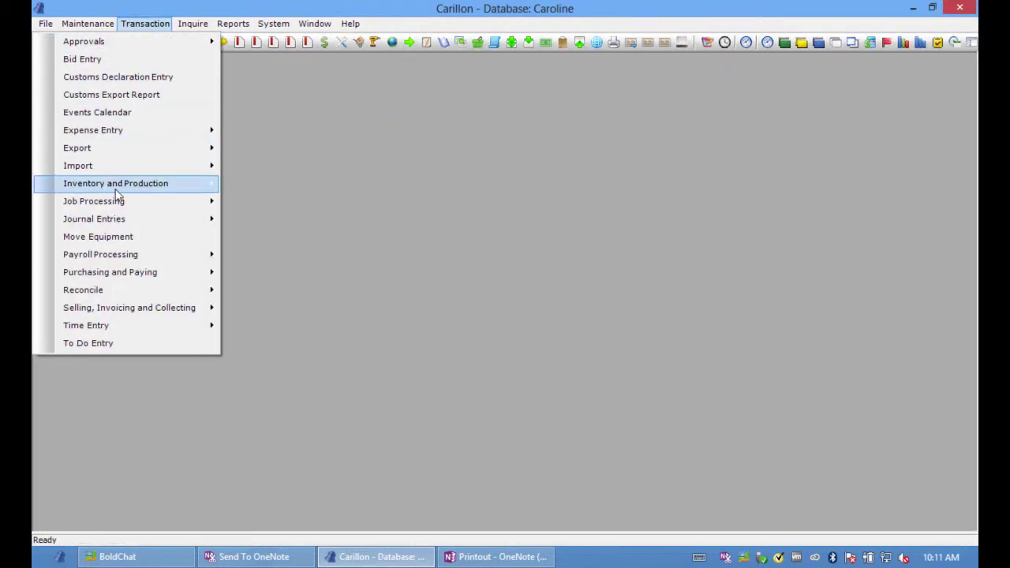
{"action": "mouse_move", "coordinate": [193, 27]}
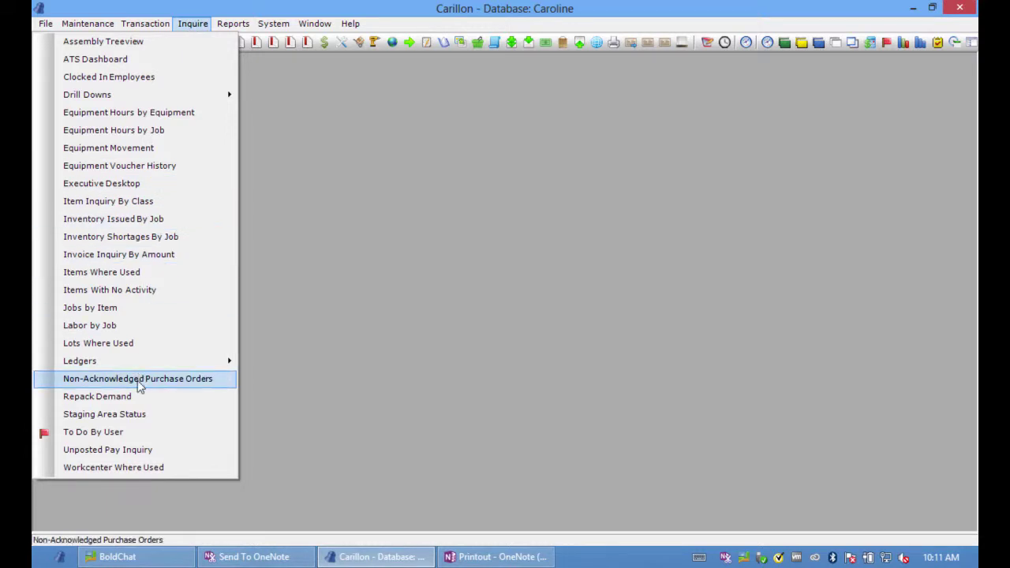
{"action": "left_click", "coordinate": [140, 415]}
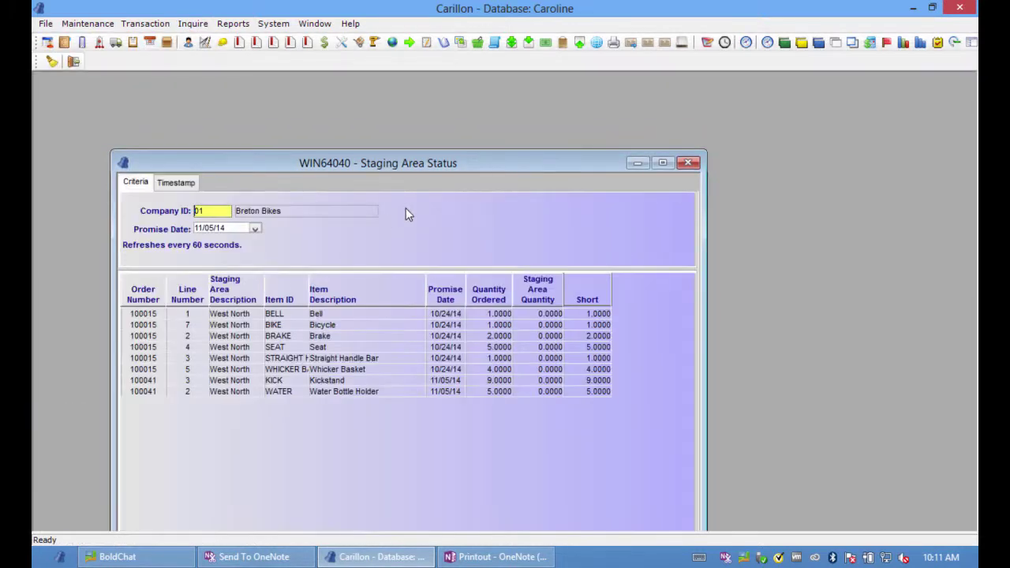
{"action": "left_click", "coordinate": [663, 163]}
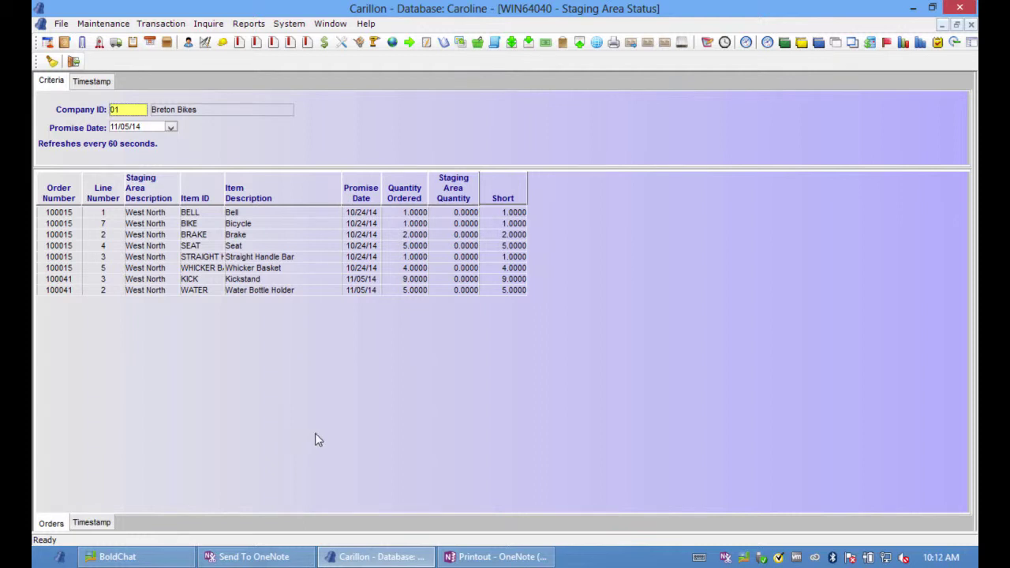
{"action": "left_click", "coordinate": [956, 25]}
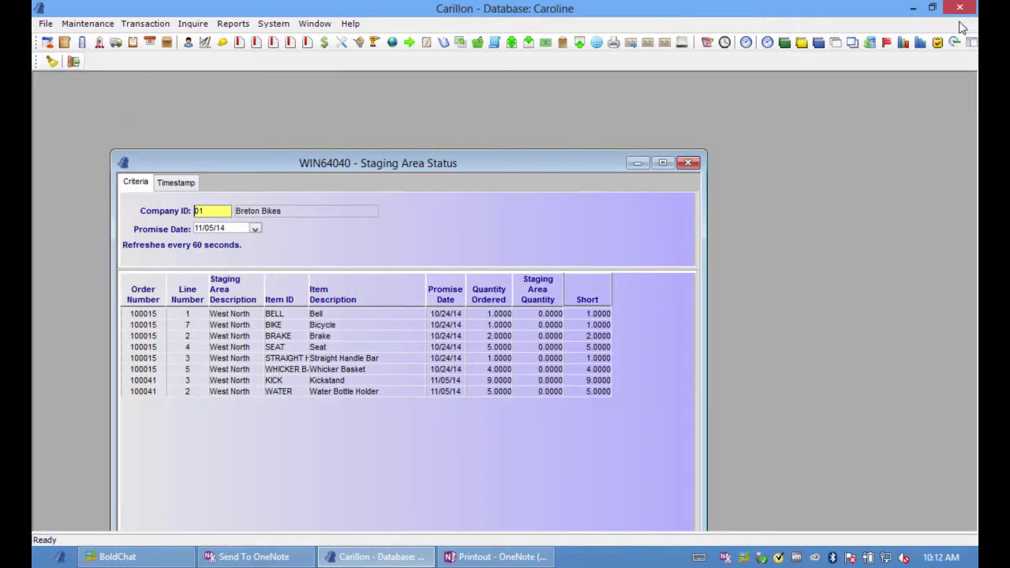
{"action": "left_click_drag", "start_coordinate": [575, 164], "coordinate": [846, 83]}
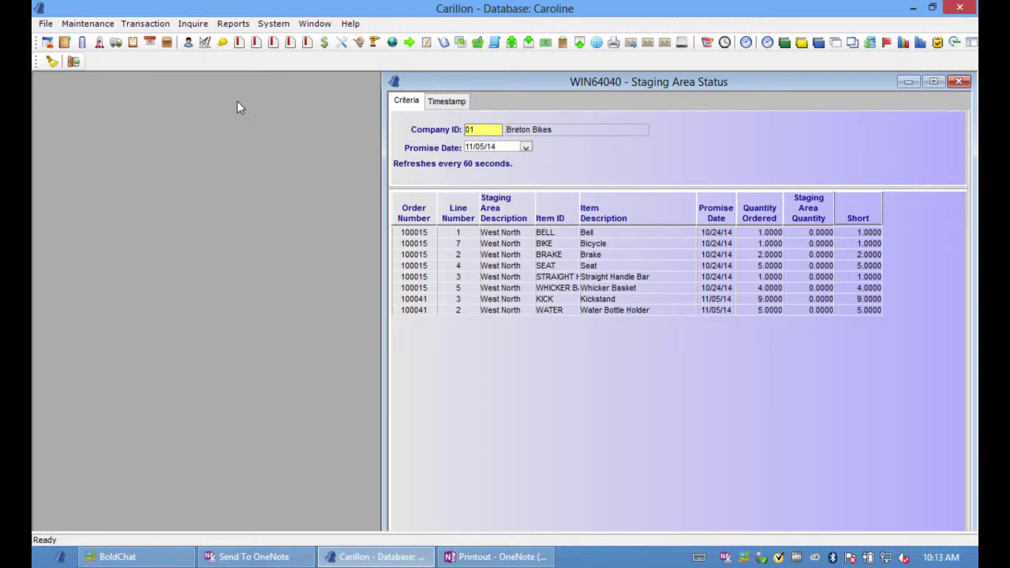
Open the Repack Demand inquiry, set its location to 10020 Repack Room to review the cases needed, and move its restored window aside
{"action": "left_click", "coordinate": [197, 24]}
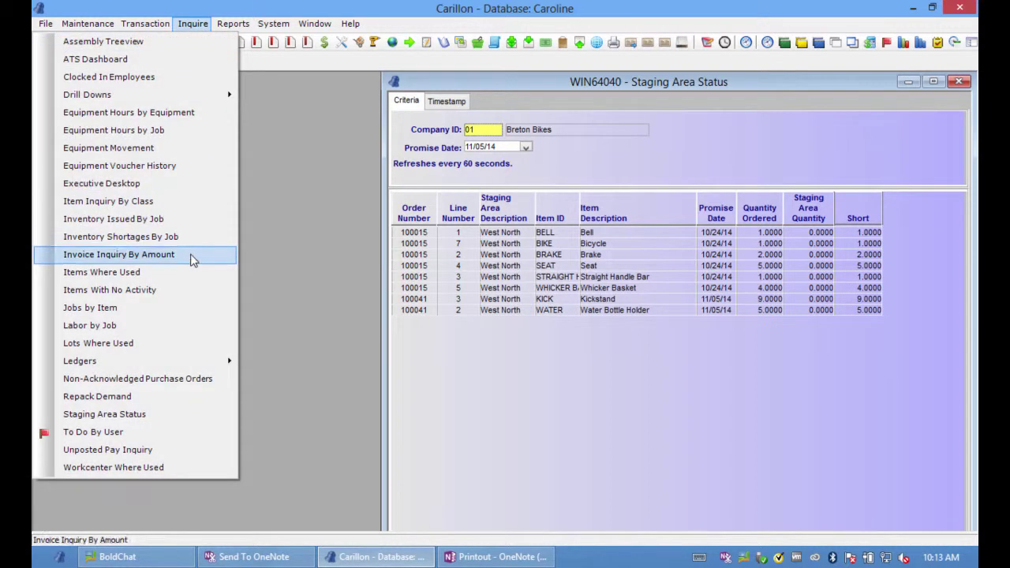
{"action": "left_click", "coordinate": [178, 399]}
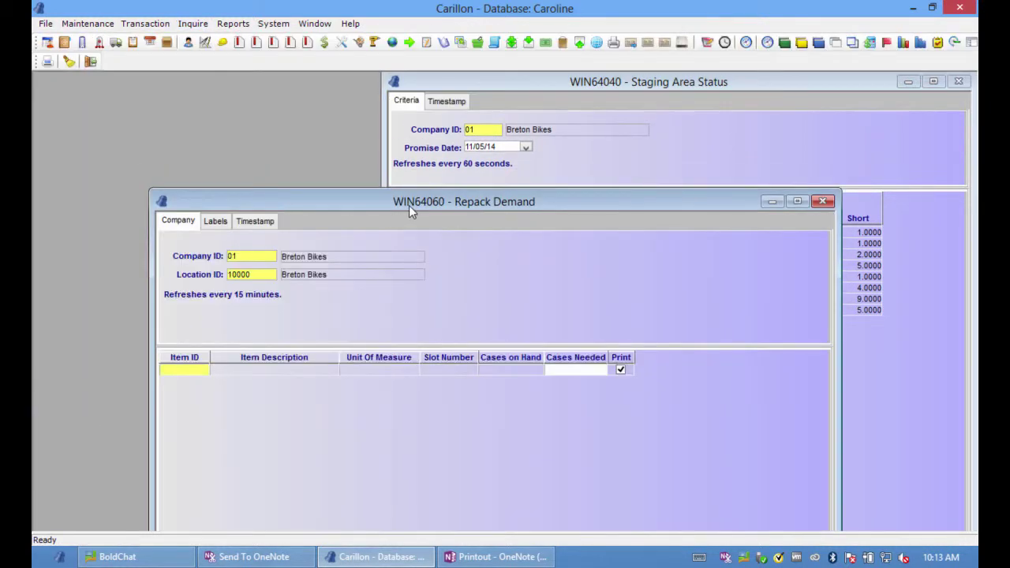
{"action": "left_click_drag", "start_coordinate": [409, 205], "coordinate": [403, 91]}
{"action": "left_click", "coordinate": [793, 87]}
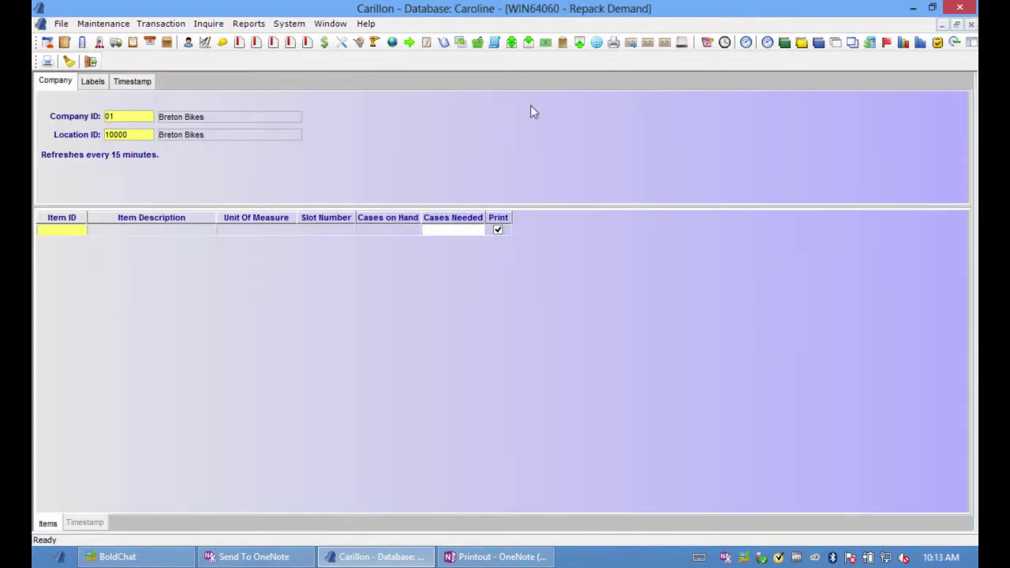
{"action": "double_click", "coordinate": [123, 137]}
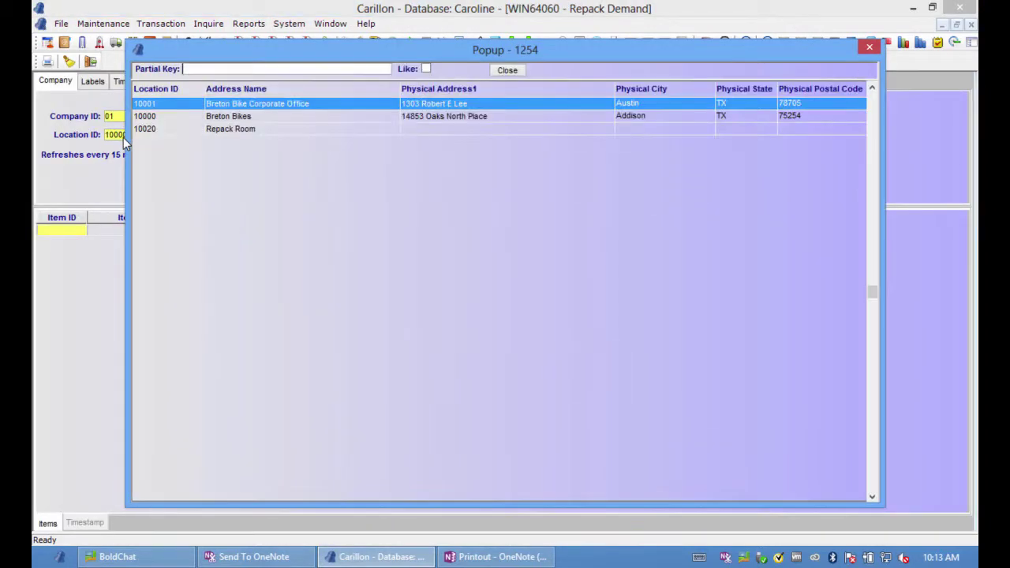
{"action": "double_click", "coordinate": [224, 130]}
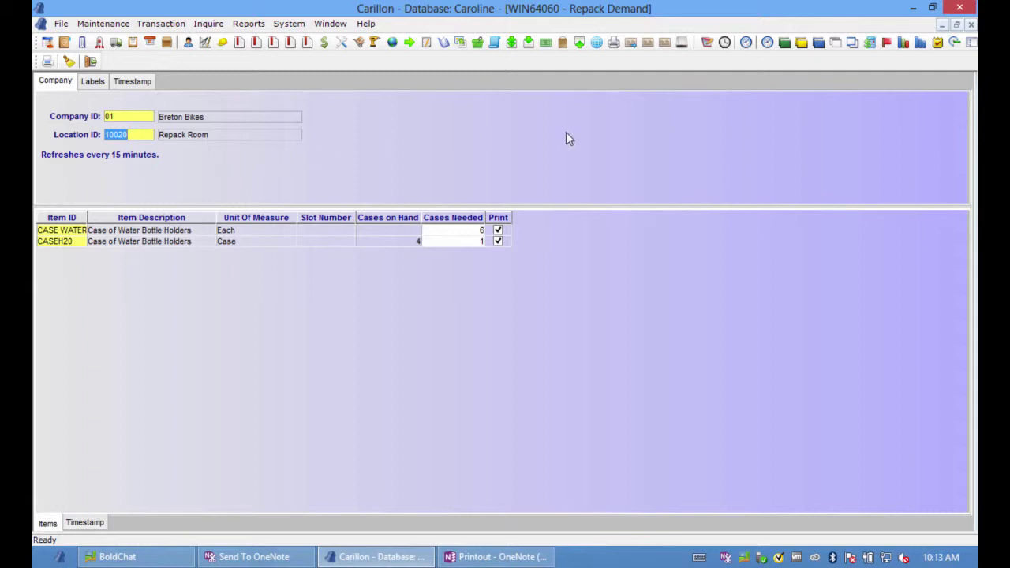
{"action": "left_click", "coordinate": [956, 24]}
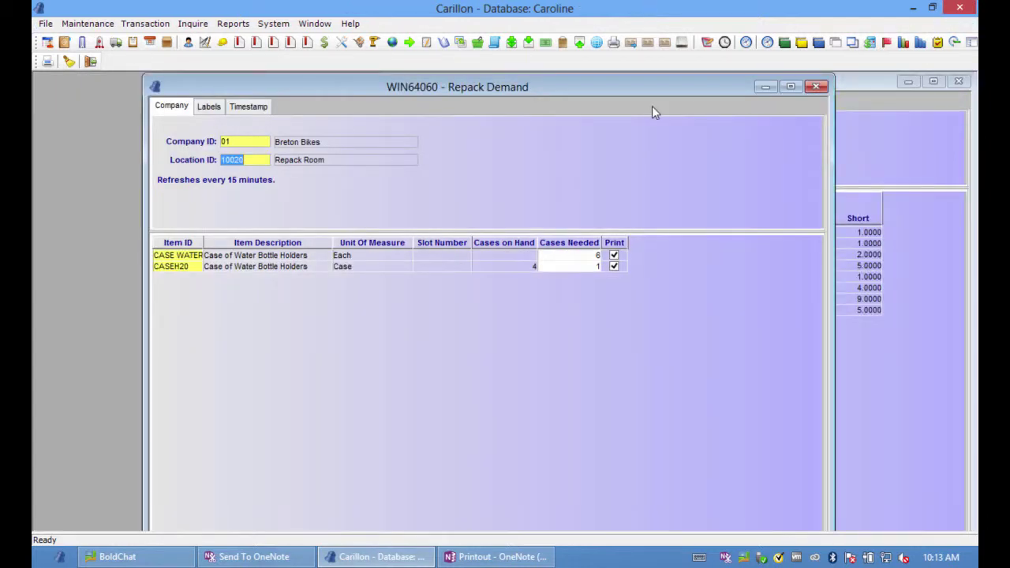
{"action": "left_click_drag", "start_coordinate": [646, 89], "coordinate": [793, 89]}
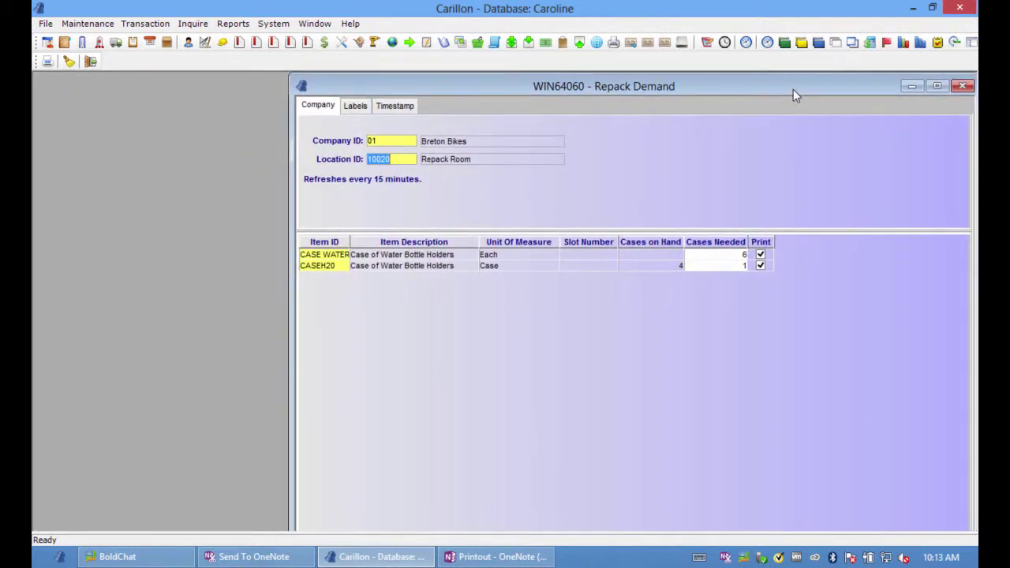
Open Transfer And Unpack Case beside the demand list and set its To Location to the Repack Room
{"action": "left_click", "coordinate": [143, 24]}
{"action": "mouse_move", "coordinate": [132, 184]}
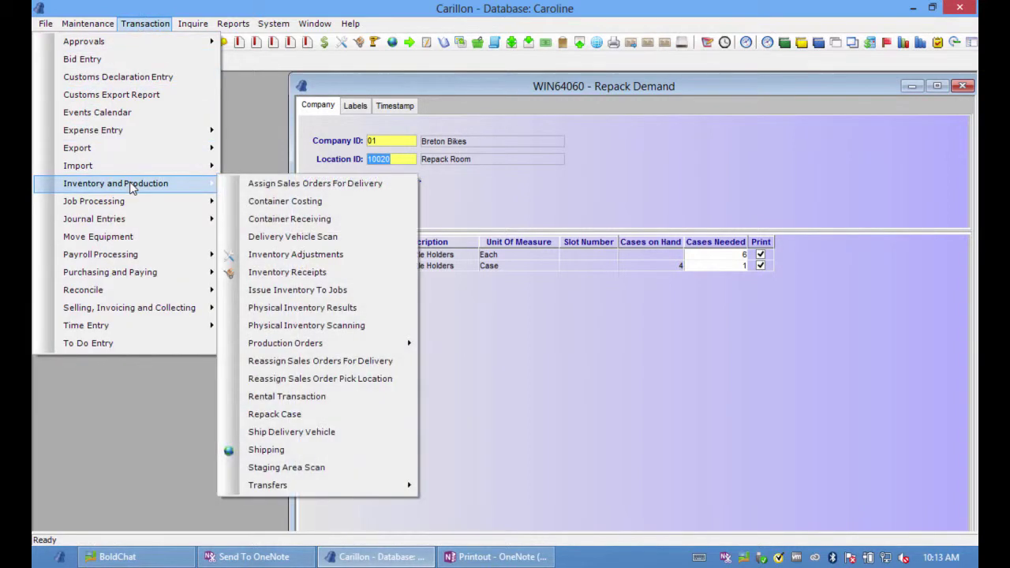
{"action": "mouse_move", "coordinate": [268, 485]}
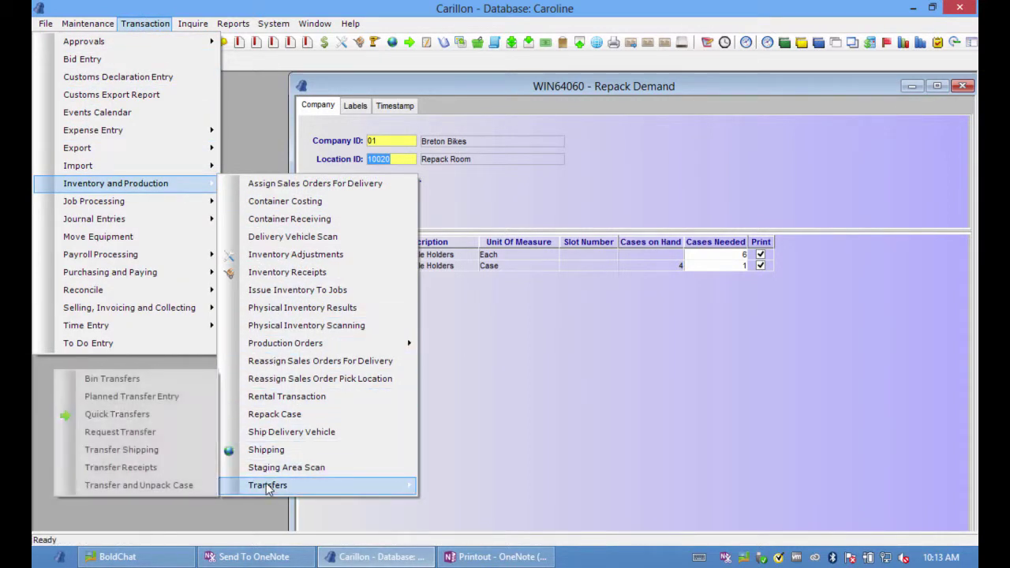
{"action": "left_click", "coordinate": [198, 486]}
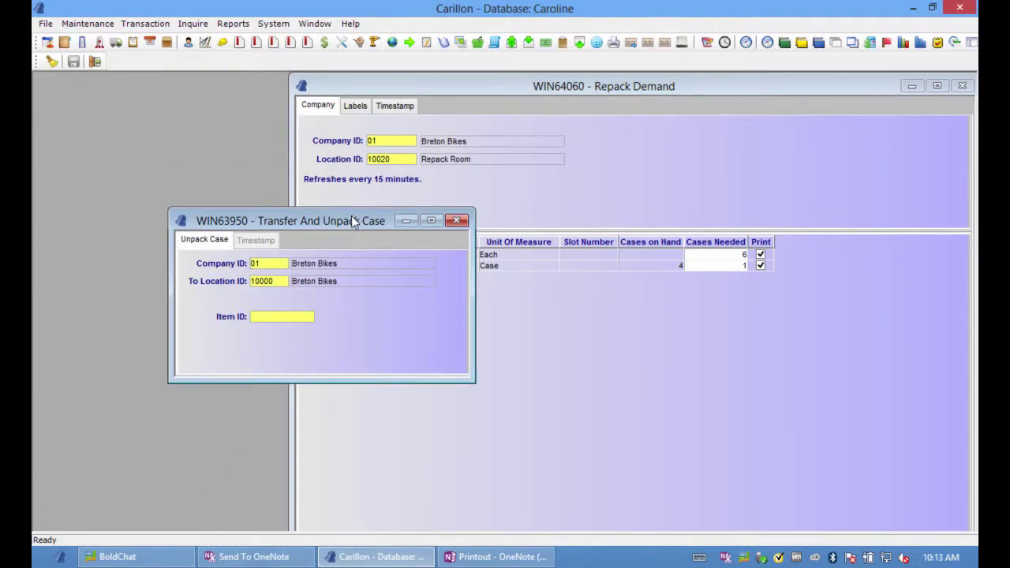
{"action": "left_click_drag", "start_coordinate": [351, 220], "coordinate": [225, 328]}
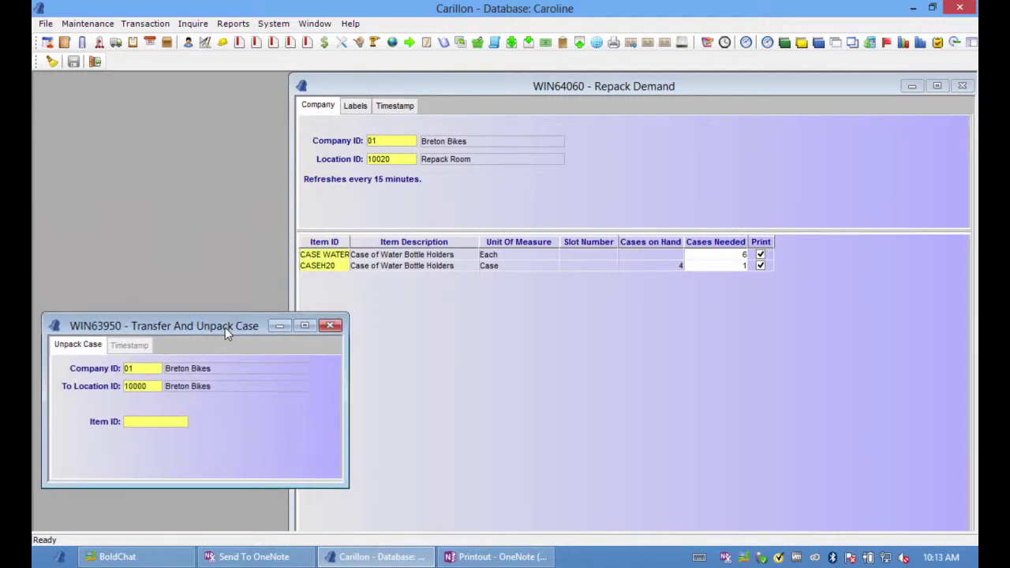
{"action": "double_click", "coordinate": [153, 386]}
{"action": "double_click", "coordinate": [262, 130]}
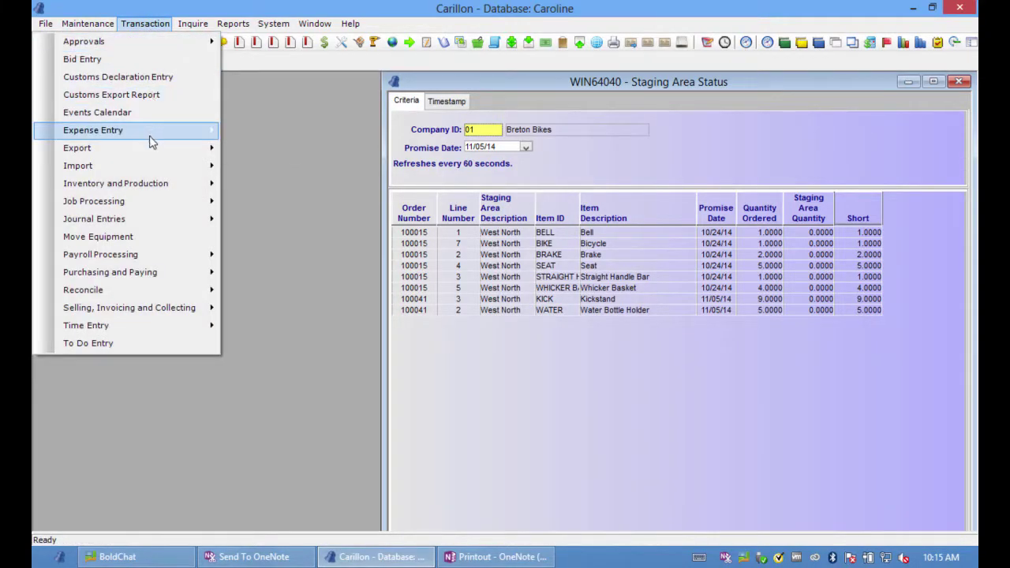
Open Repack Case and scan the sales order's items into the case: 5 WATER and 9 KICK
{"action": "mouse_move", "coordinate": [152, 190]}
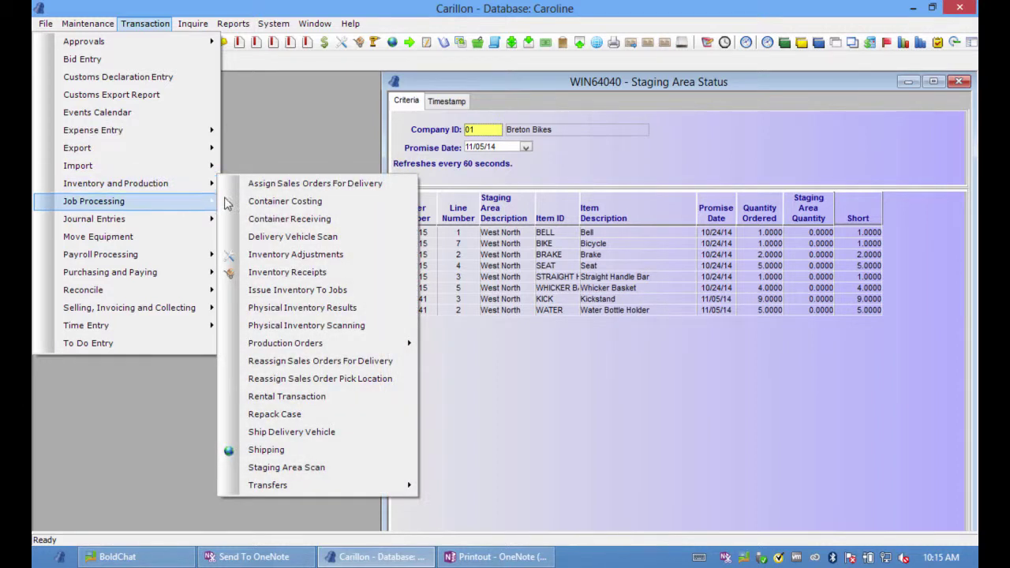
{"action": "left_click", "coordinate": [251, 422]}
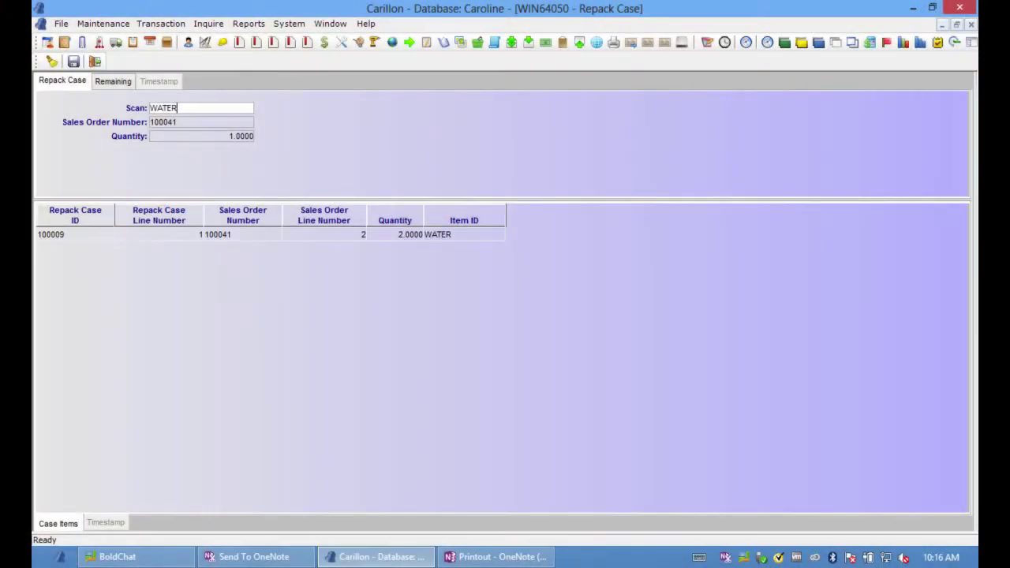
{"action": "key", "text": "Return"}
{"action": "type", "text": "KICK"}
{"action": "key", "text": "Return"}
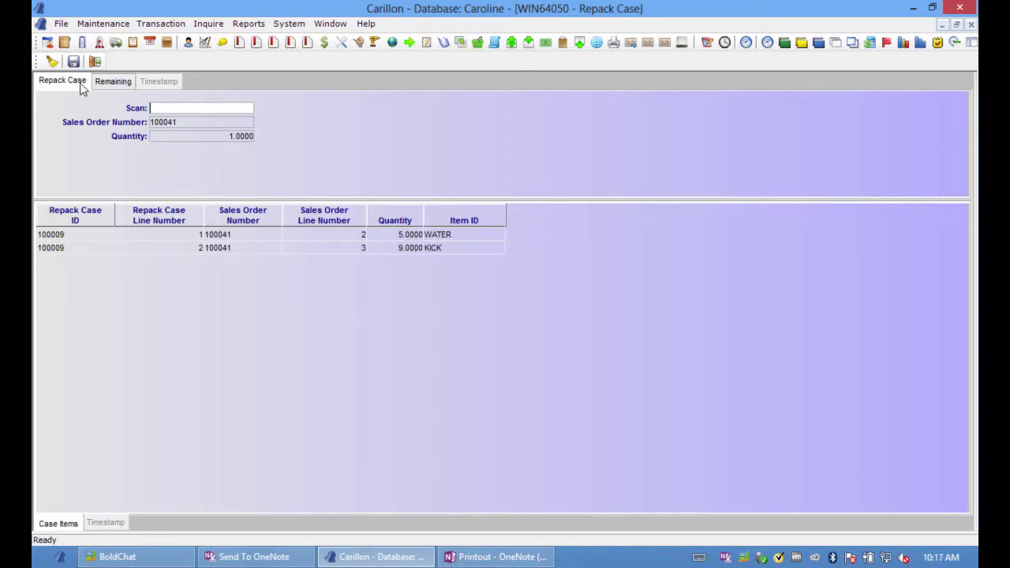
Try to scan one more KICK into the repack case
{"action": "type", "text": "KICK"}
{"action": "key", "text": "Return"}
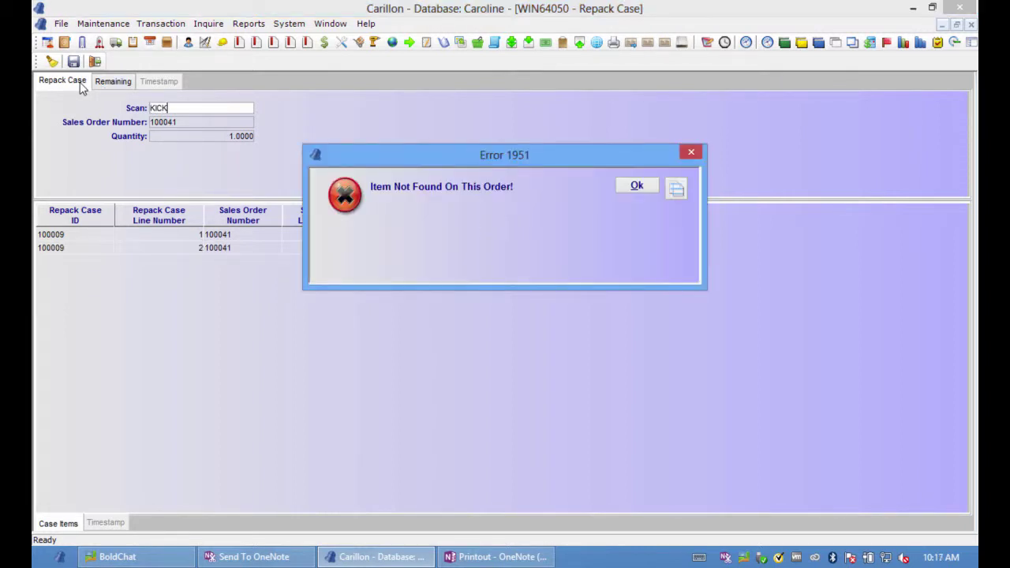
{"action": "left_click", "coordinate": [646, 189]}
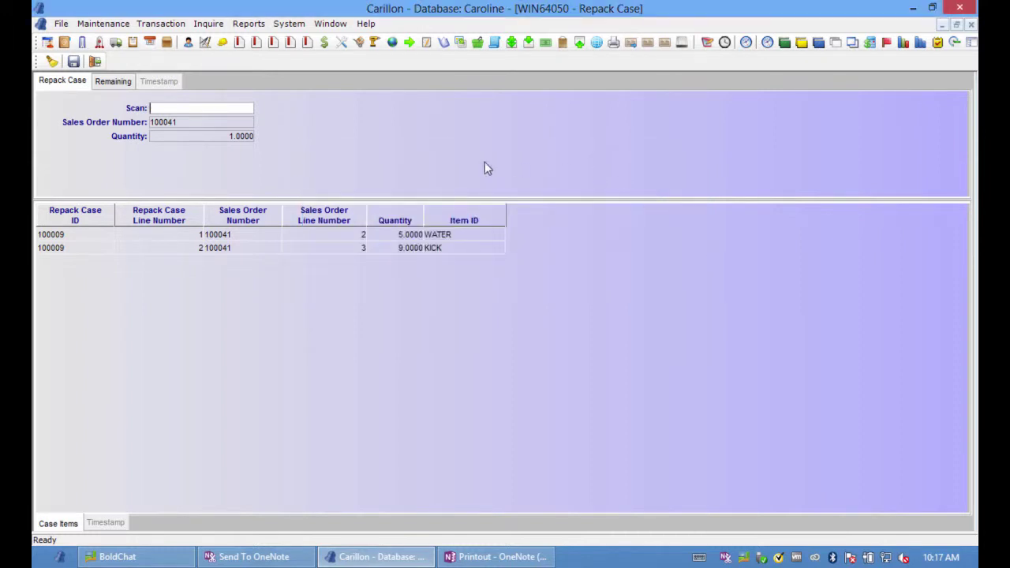
Save the repack case, print its label on the hp LaserJet 4250, and close the Repack Case window
{"action": "left_click", "coordinate": [73, 64]}
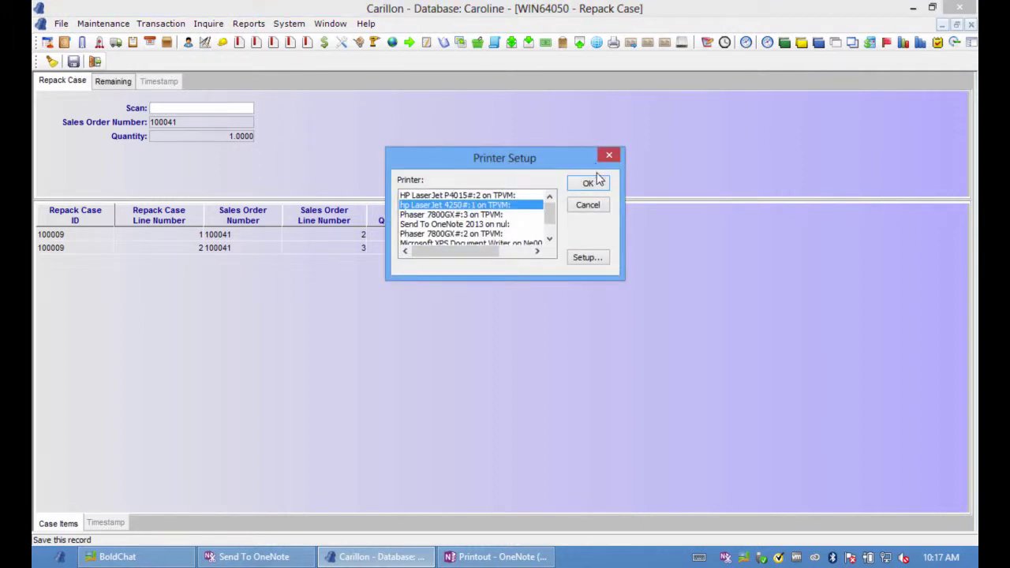
{"action": "left_click", "coordinate": [593, 183]}
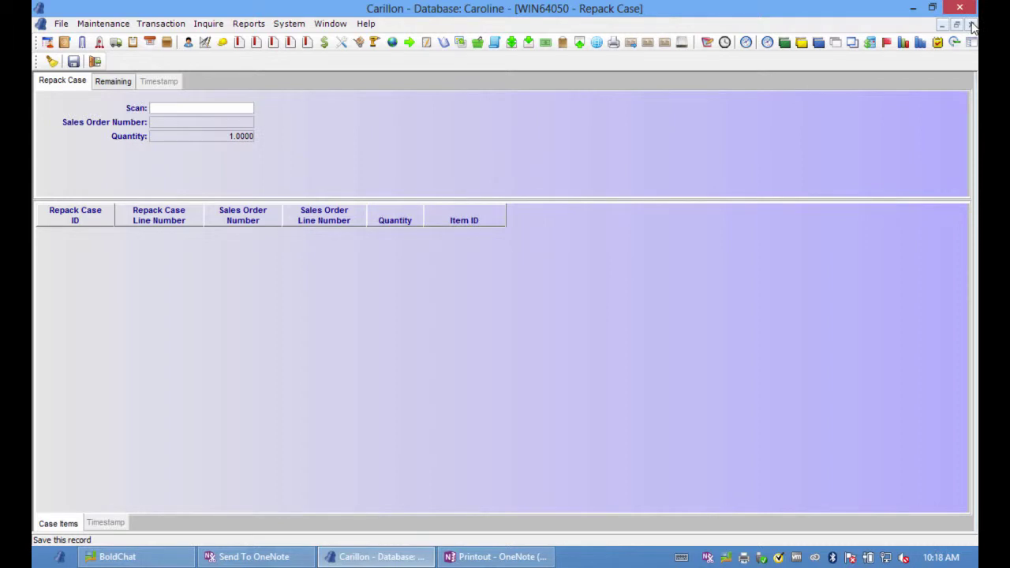
{"action": "left_click", "coordinate": [973, 26]}
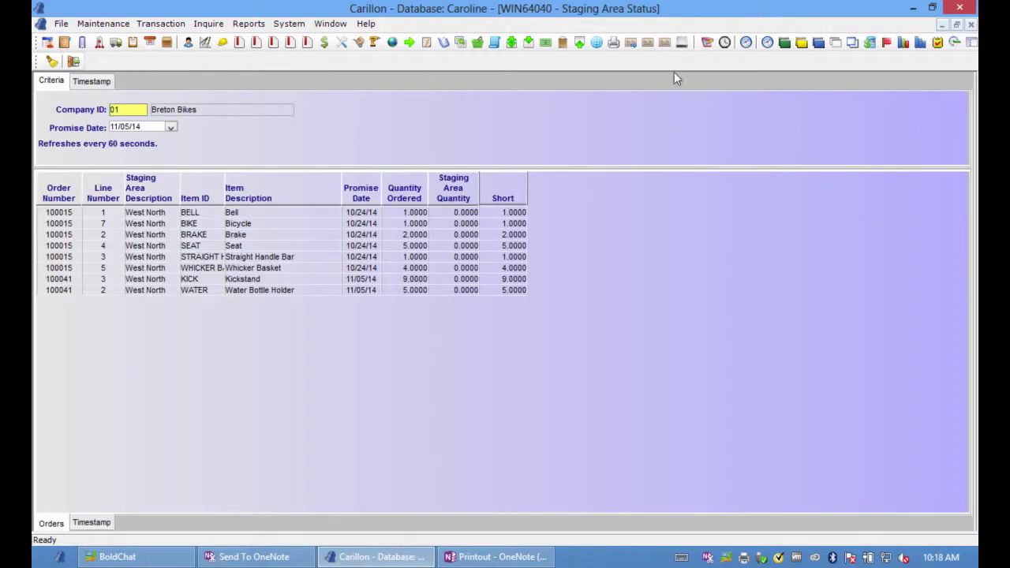
Load the sales order onto delivery vehicle WN in Delivery Vehicle Scan by scanning its shipping label and inventory, and close the scan window
{"action": "left_click", "coordinate": [971, 25]}
{"action": "left_click", "coordinate": [147, 24]}
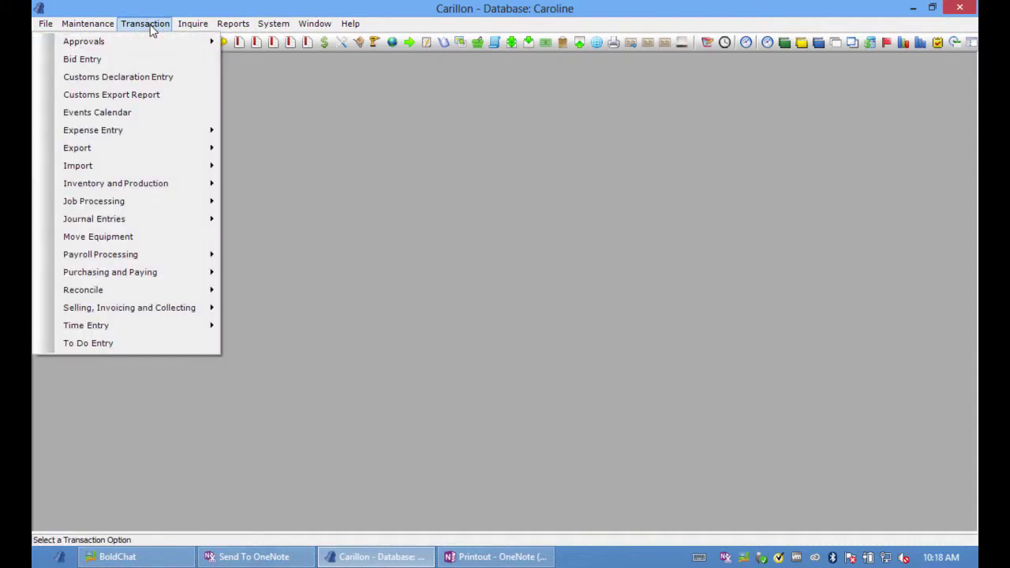
{"action": "mouse_move", "coordinate": [167, 184]}
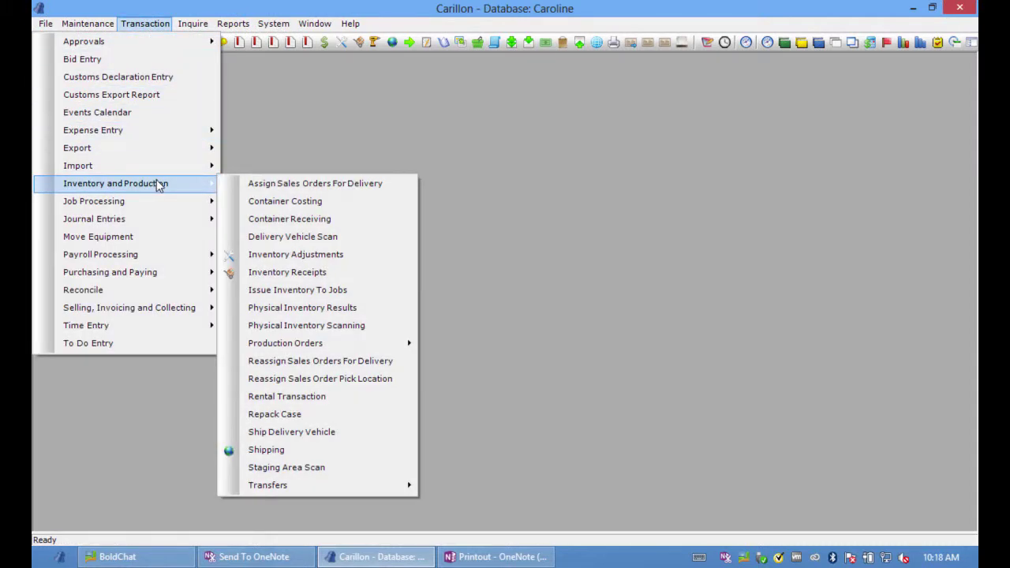
{"action": "left_click", "coordinate": [248, 236]}
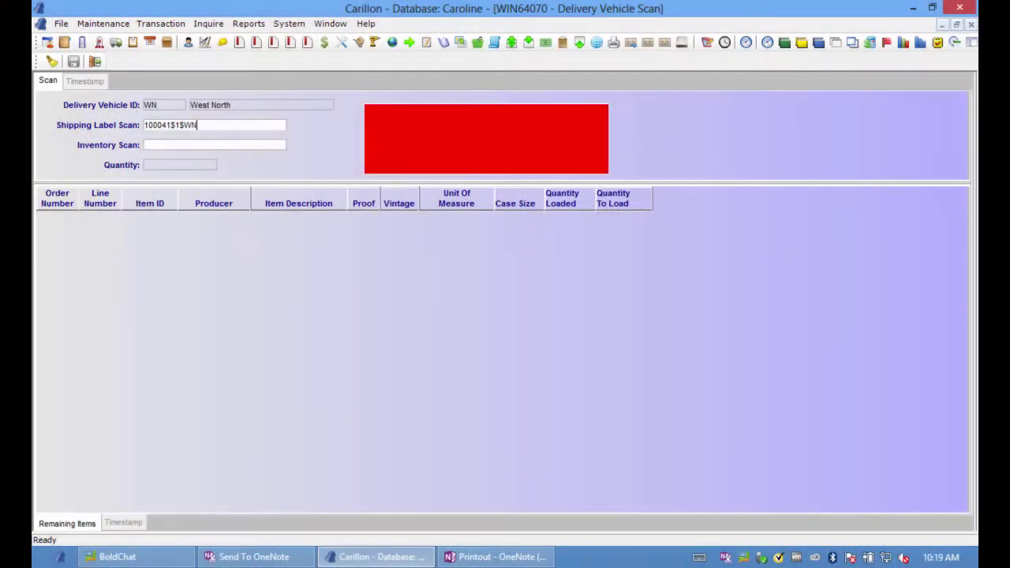
{"action": "key", "text": "Return"}
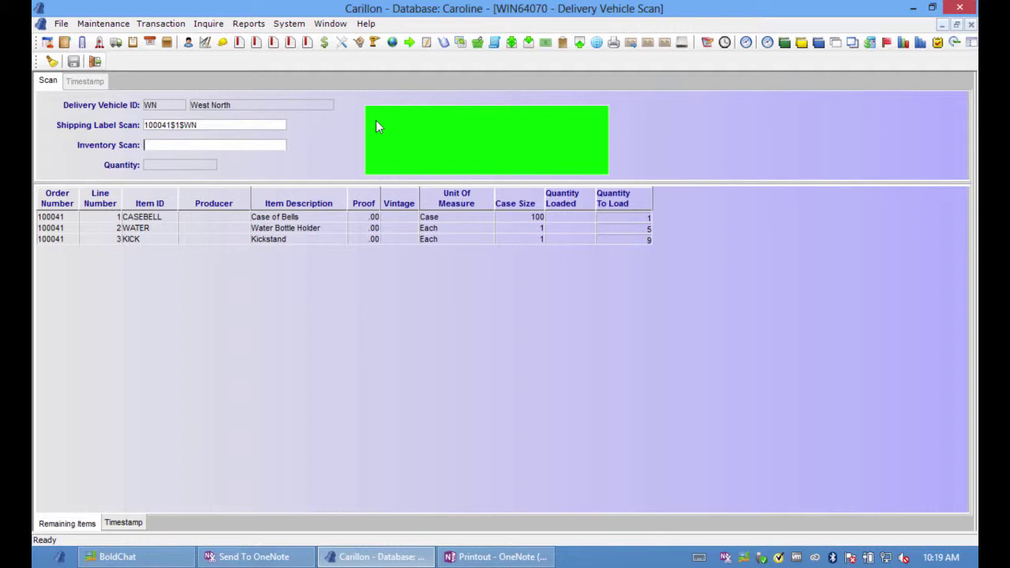
{"action": "key", "text": "Return"}
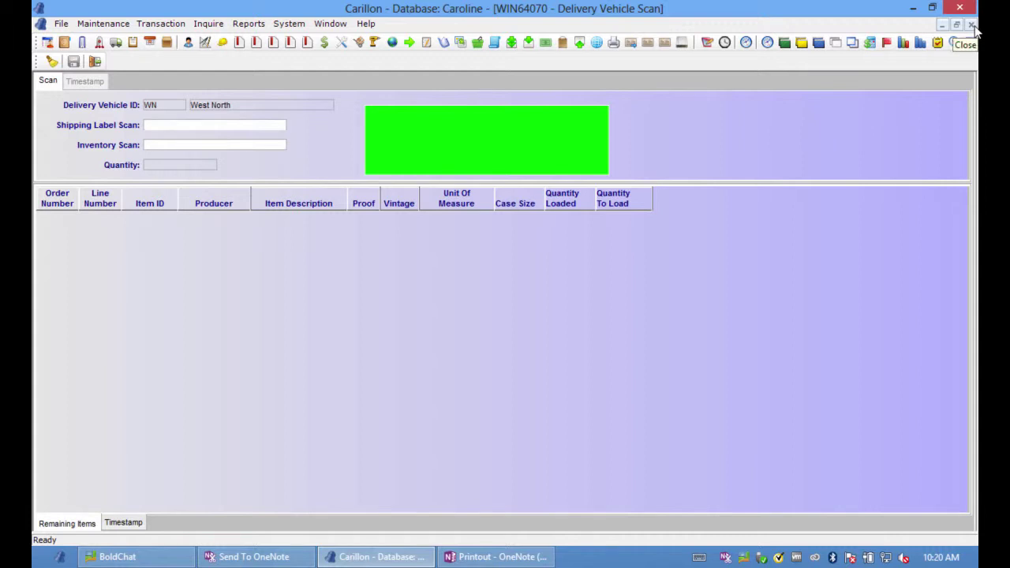
{"action": "left_click", "coordinate": [972, 24]}
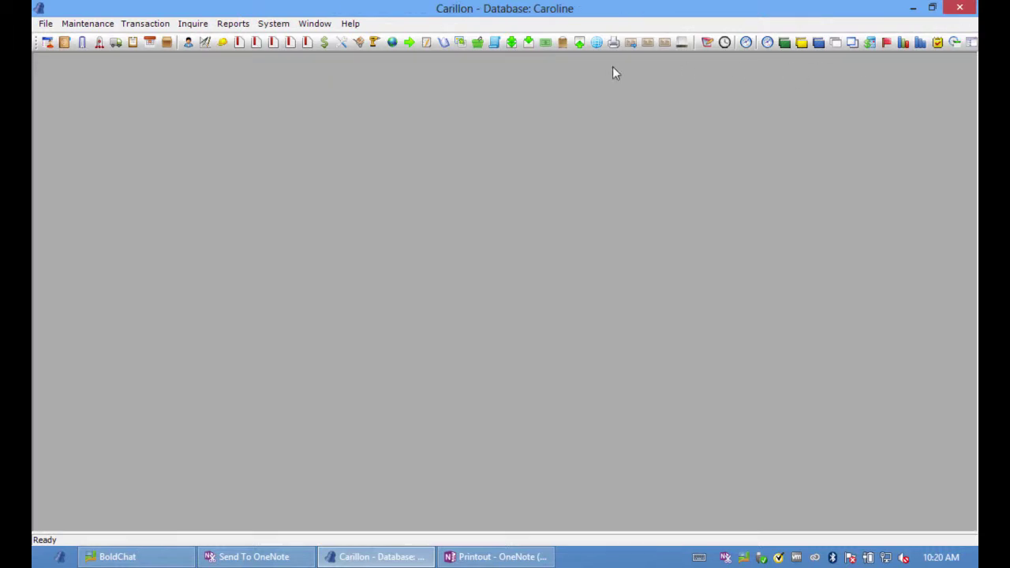
Open Ship Delivery Vehicle, maximize it, and set the Delivery Vehicle ID to WN
{"action": "left_click", "coordinate": [161, 24]}
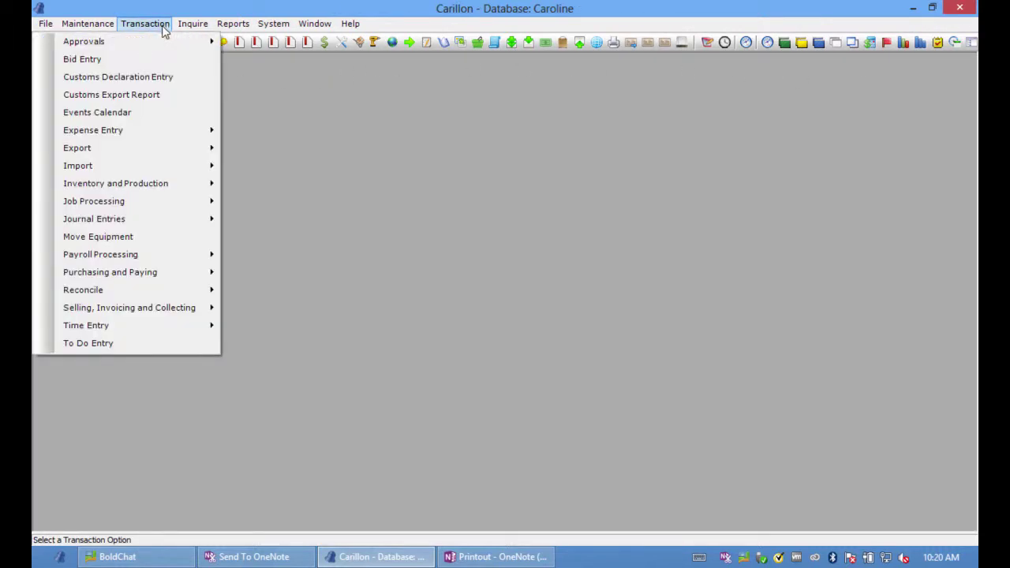
{"action": "mouse_move", "coordinate": [154, 182]}
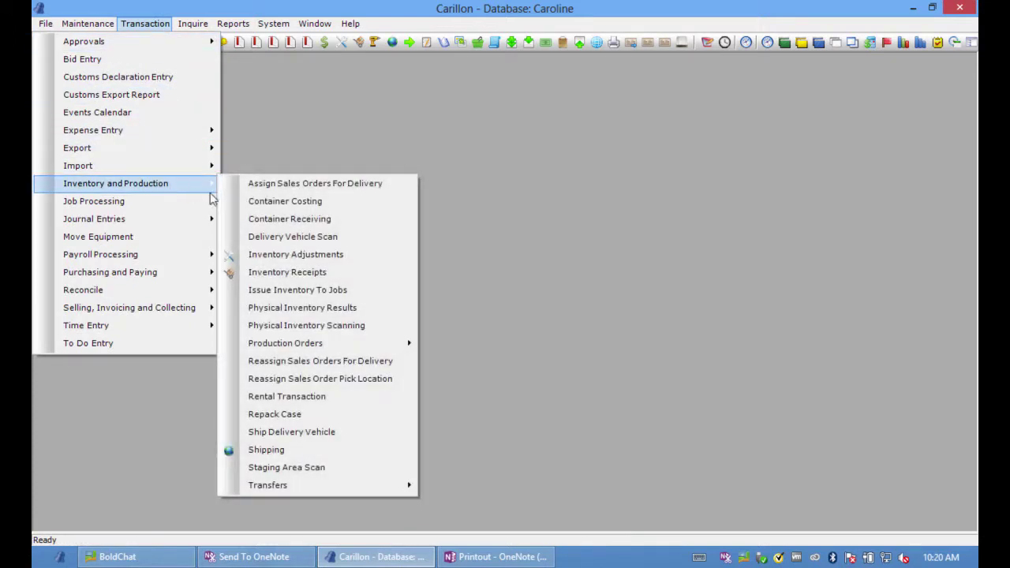
{"action": "left_click", "coordinate": [353, 436]}
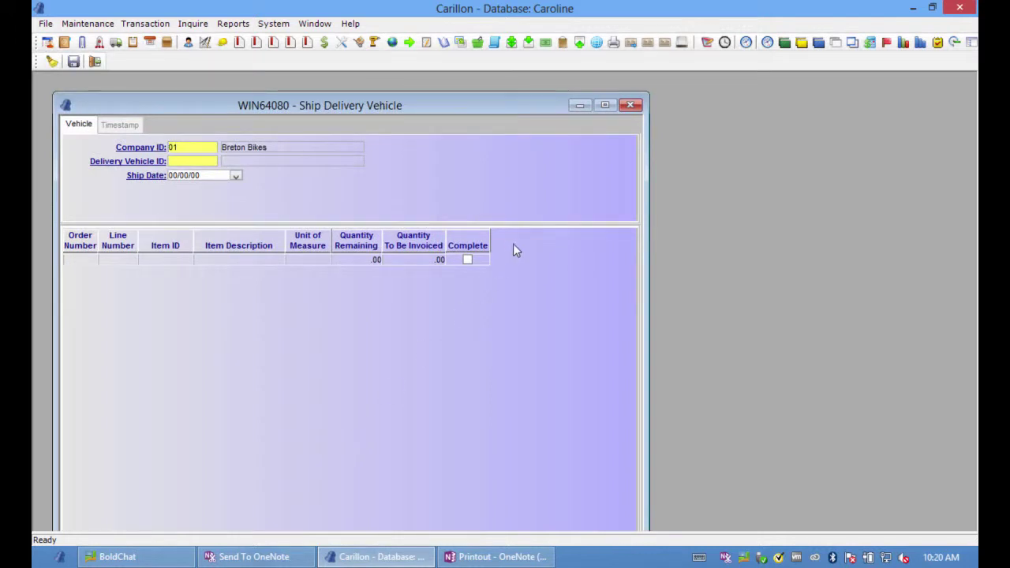
{"action": "left_click", "coordinate": [604, 106]}
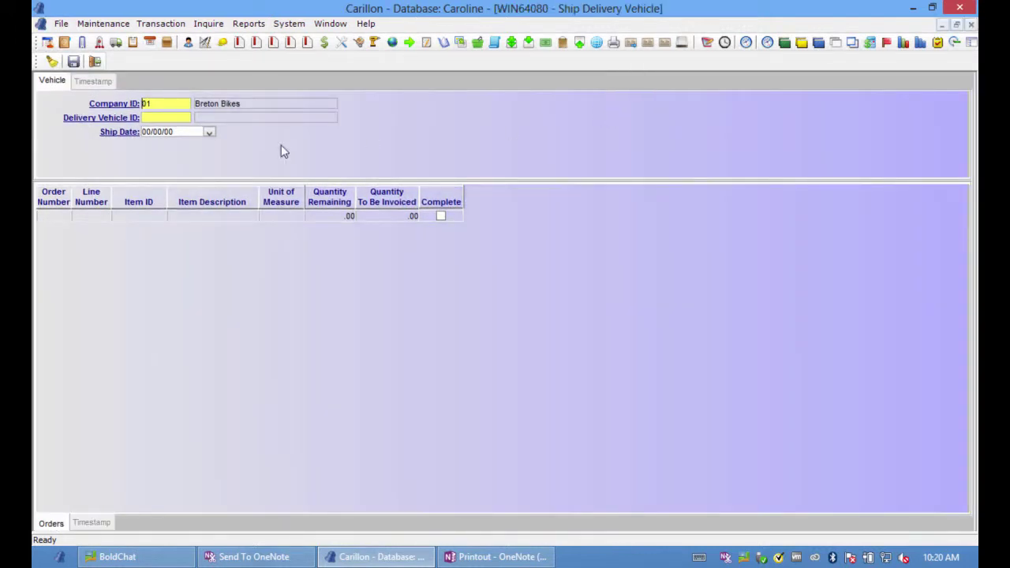
{"action": "left_click", "coordinate": [173, 120]}
{"action": "type", "text": "WN"}
{"action": "key", "text": "Tab"}
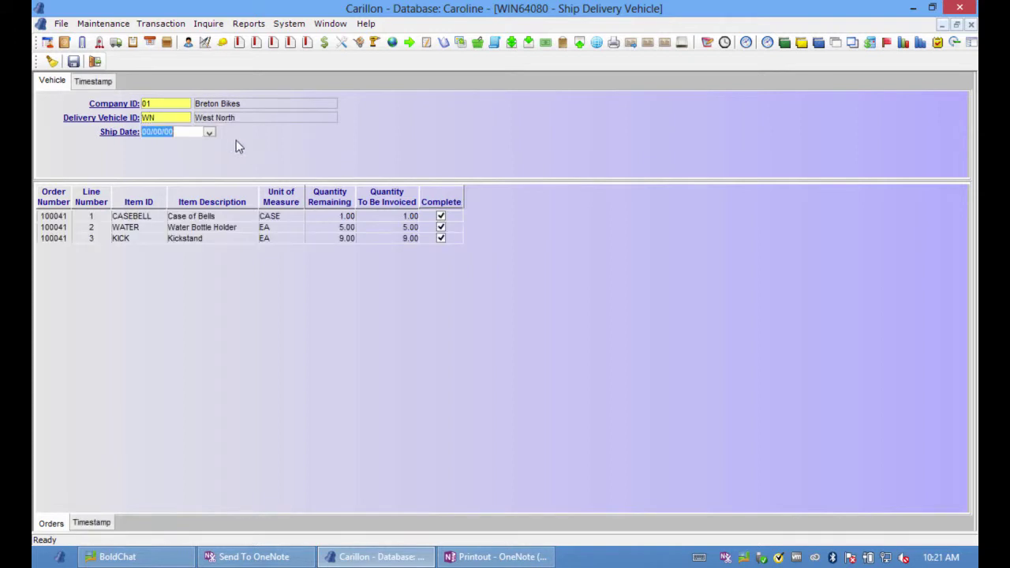
Set the vehicle's Ship Date to today, 11/05/14, and save the shipment
{"action": "left_click", "coordinate": [210, 136]}
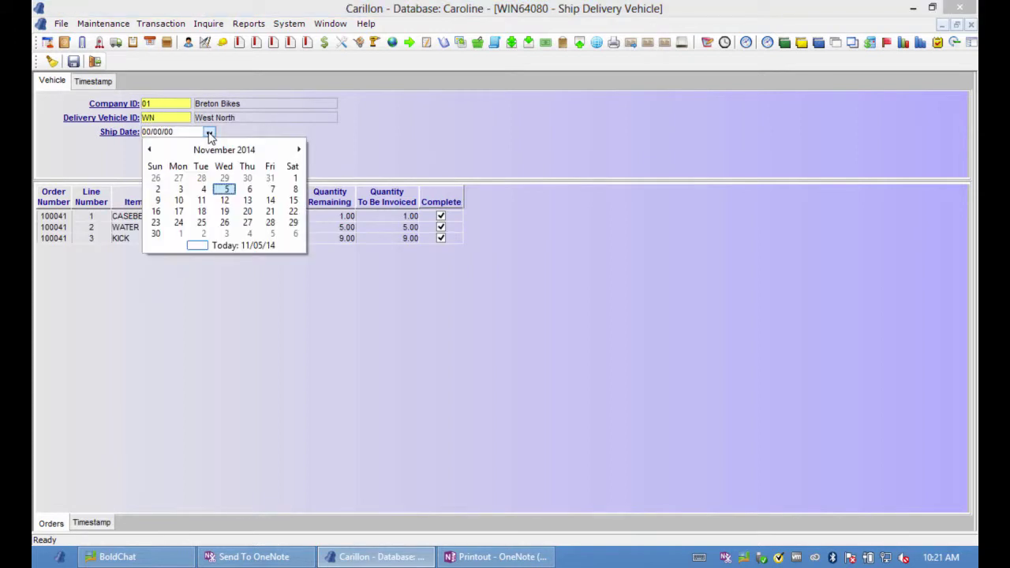
{"action": "left_click", "coordinate": [225, 249]}
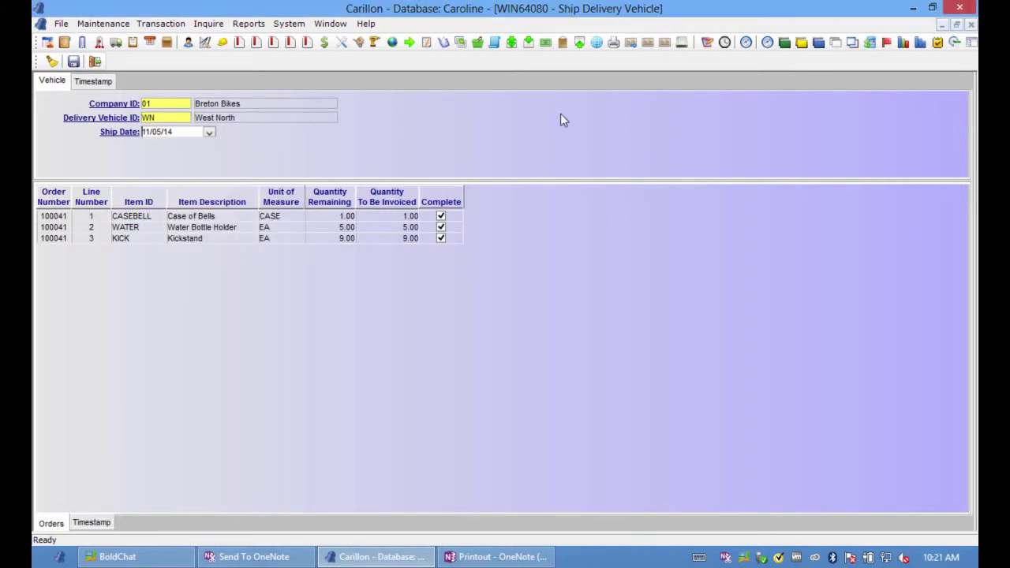
{"action": "left_click", "coordinate": [73, 62]}
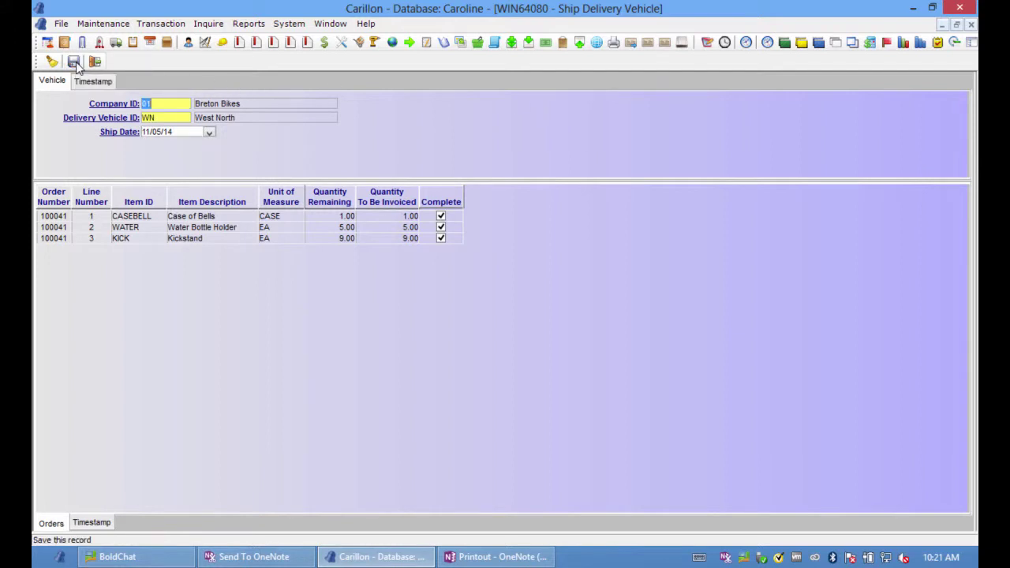